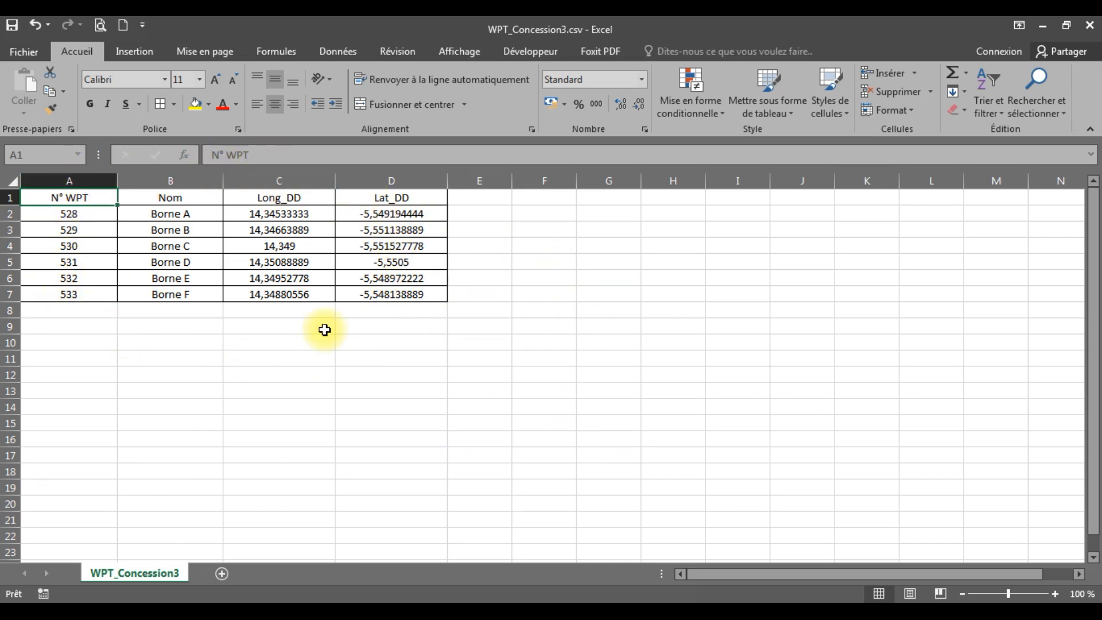
Step: Close the WPT_Concession3.csv workbook and save its changes
{"action": "left_click", "coordinate": [1090, 24]}
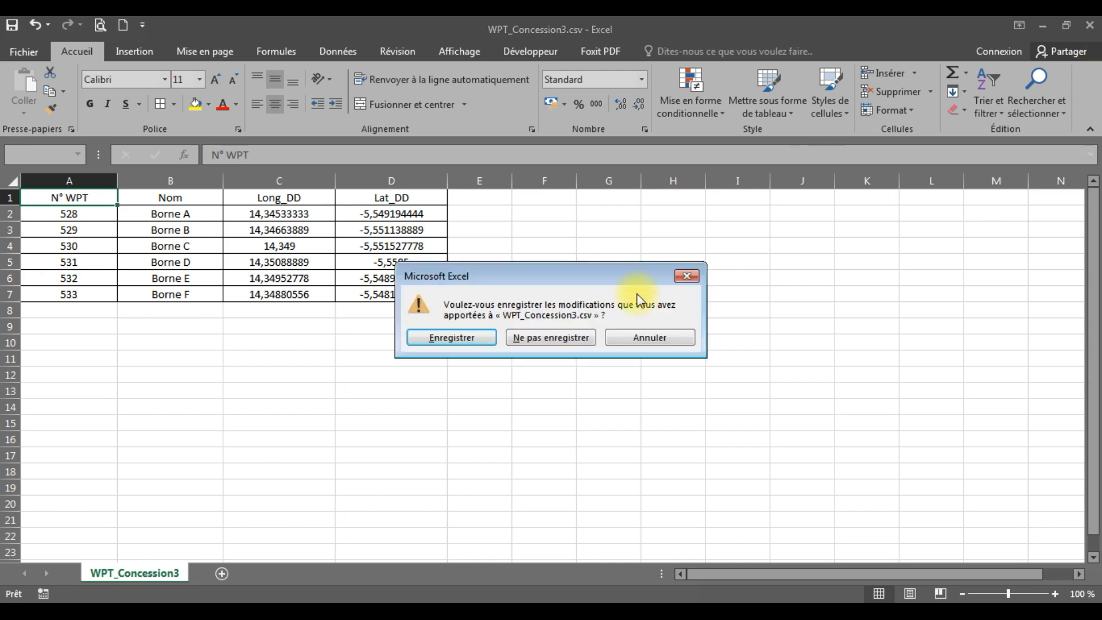
{"action": "left_click", "coordinate": [454, 338]}
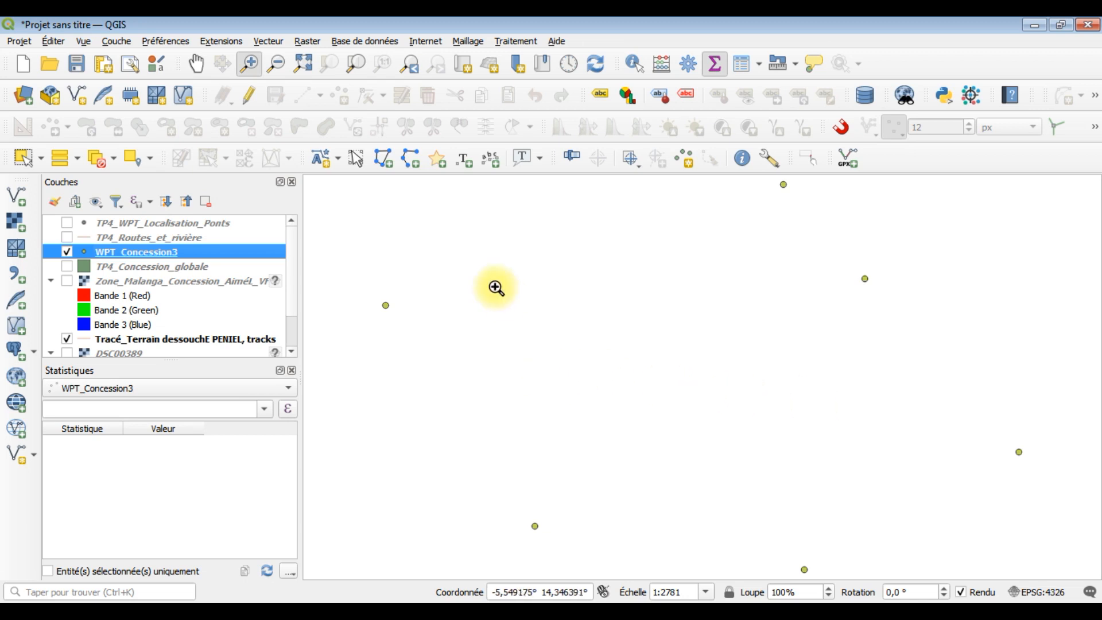
{"action": "left_click", "coordinate": [117, 42]}
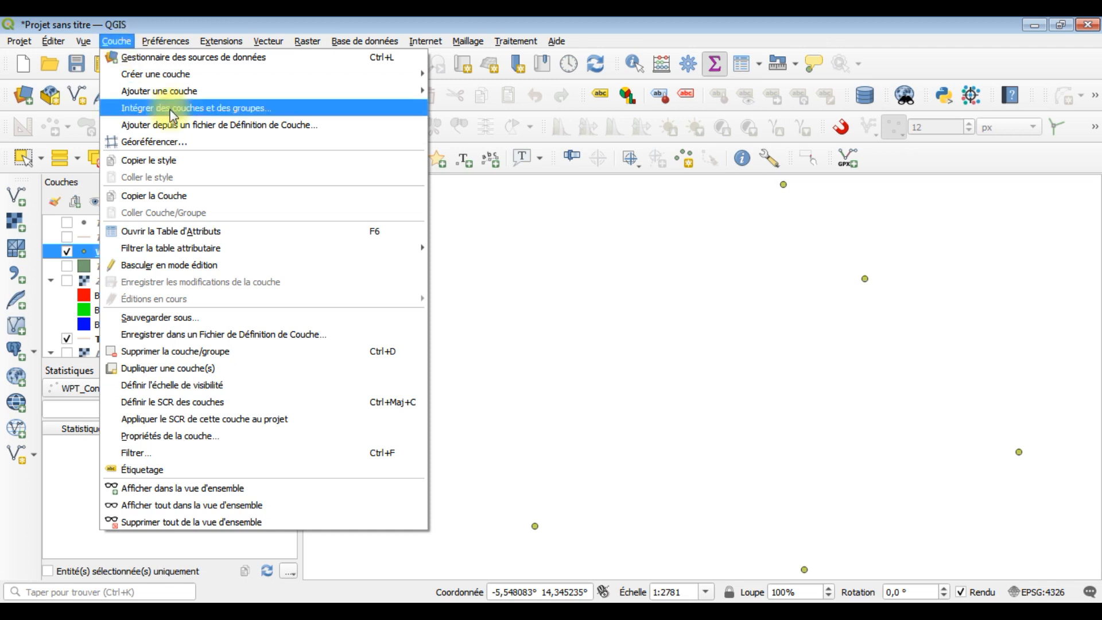
{"action": "mouse_move", "coordinate": [270, 91]}
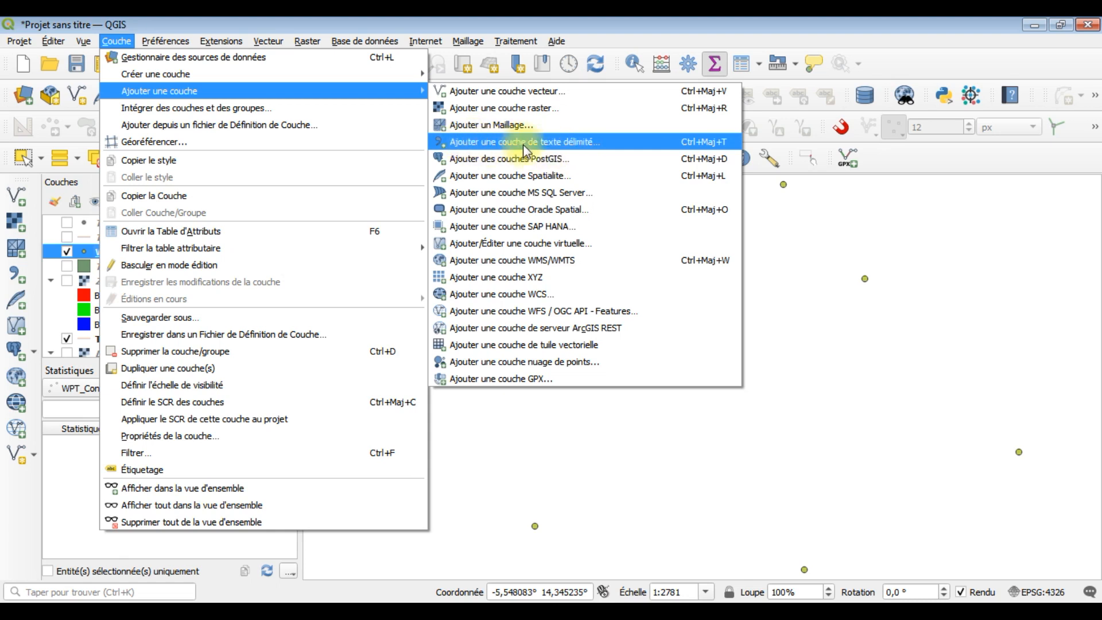
{"action": "left_click", "coordinate": [637, 432]}
{"action": "left_click", "coordinate": [636, 430]}
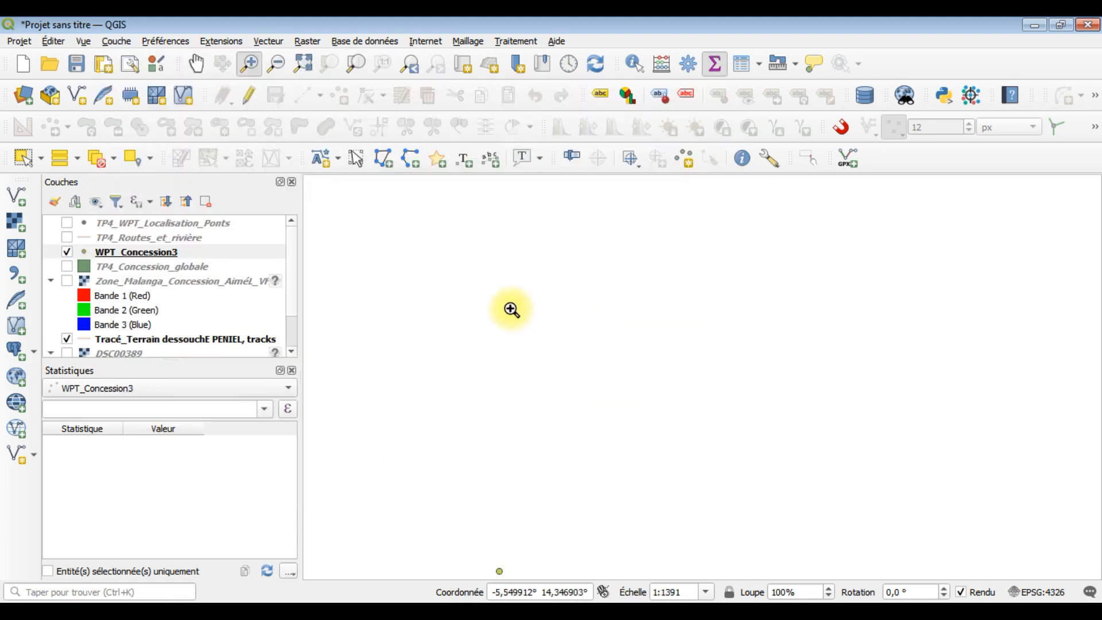
Step: Start adding a delimited text layer and choose WPT_Concession3.csv from Documents\1_EXERCICES QGIS\TP_3\CSV as its source file
{"action": "left_click", "coordinate": [20, 281]}
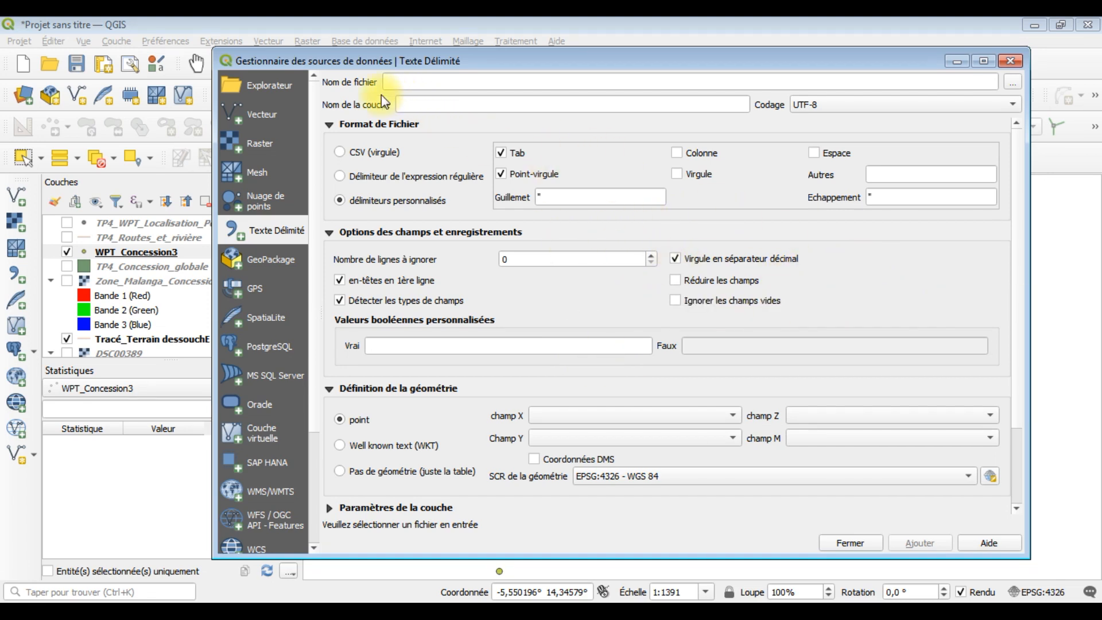
{"action": "left_click", "coordinate": [1014, 86]}
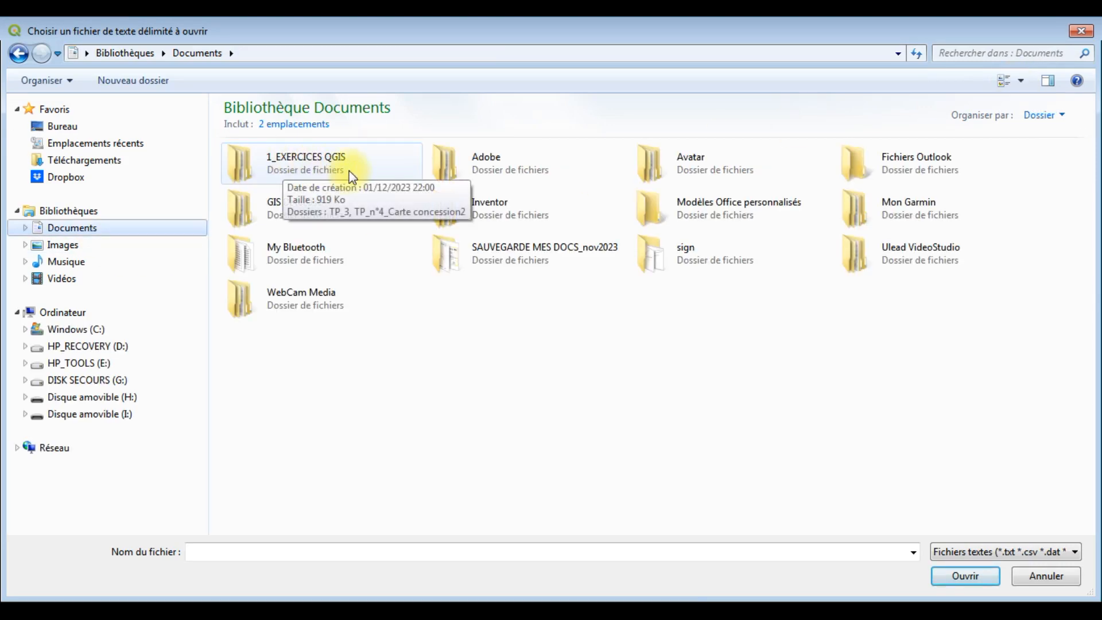
{"action": "double_click", "coordinate": [300, 171]}
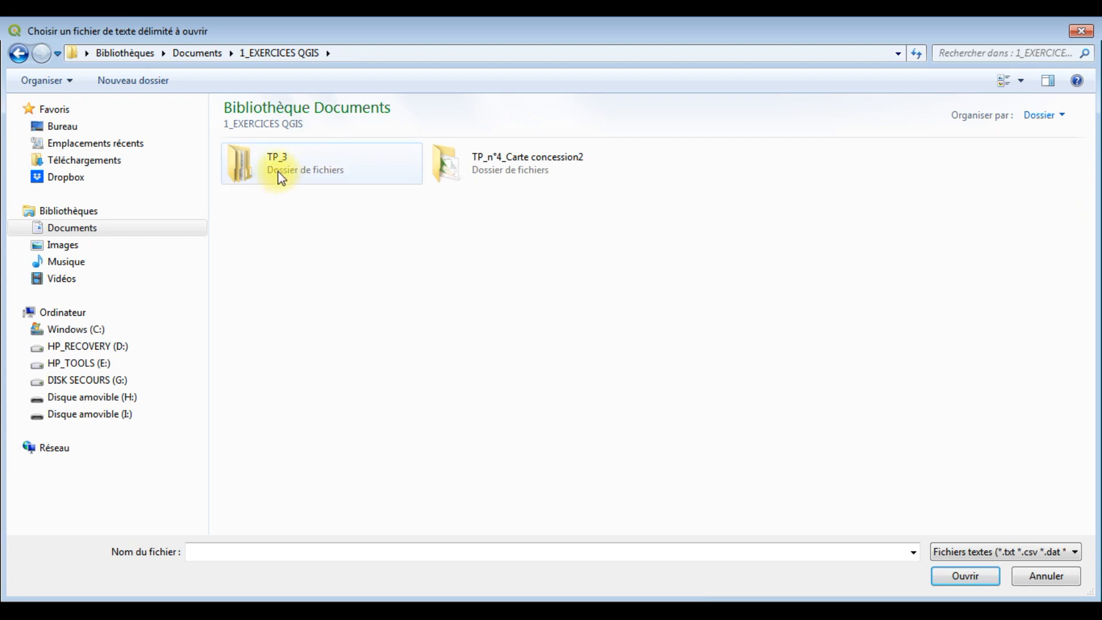
{"action": "double_click", "coordinate": [300, 161]}
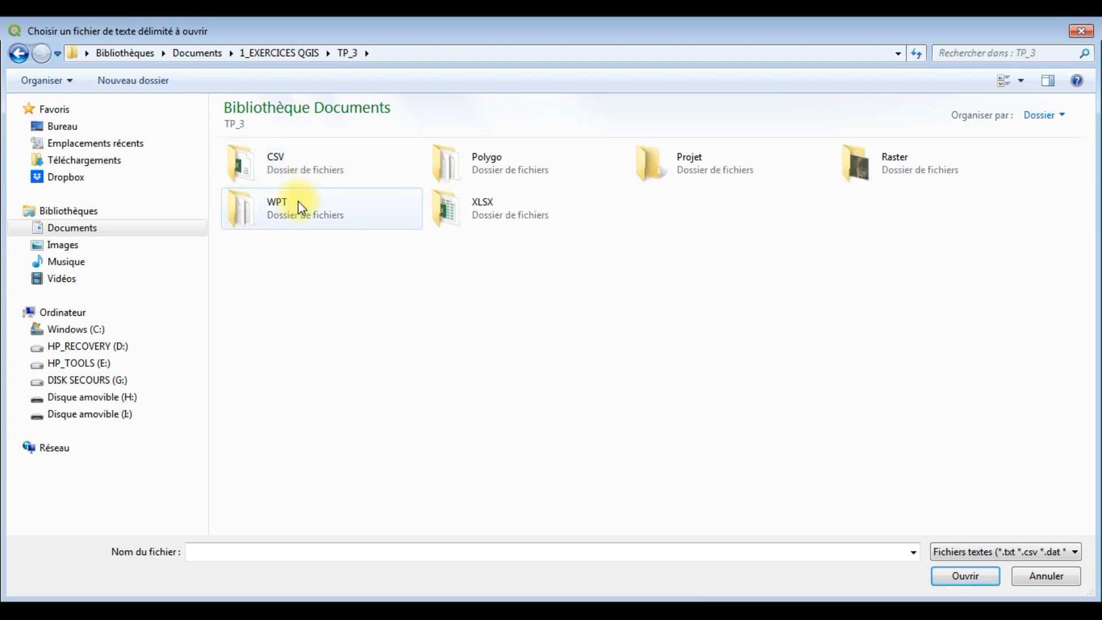
{"action": "left_click", "coordinate": [287, 163]}
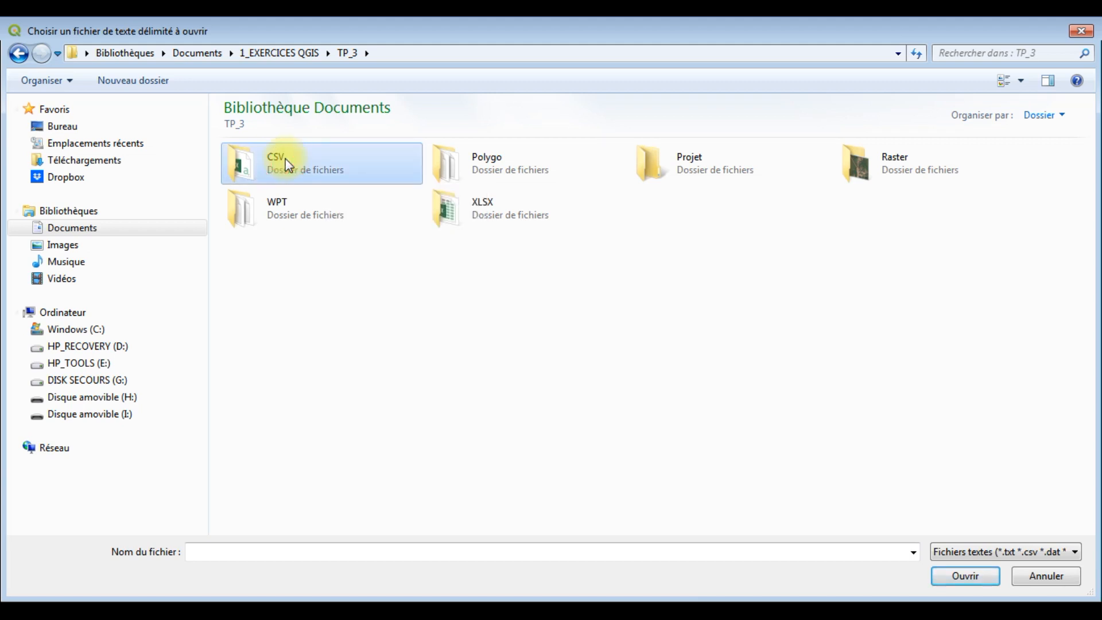
{"action": "double_click", "coordinate": [287, 165]}
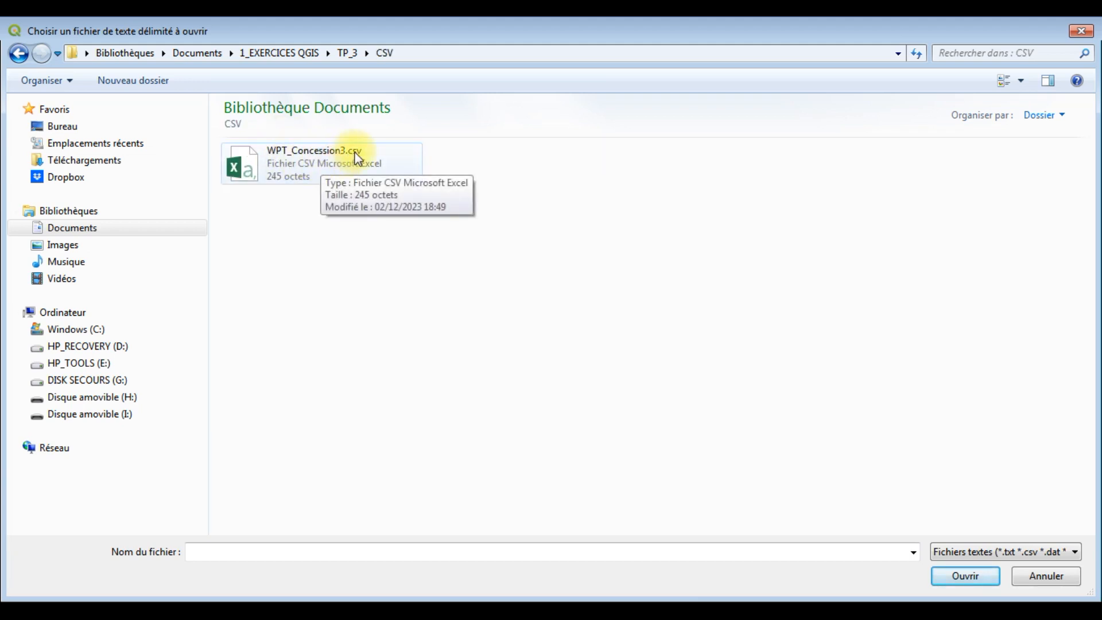
{"action": "double_click", "coordinate": [295, 168]}
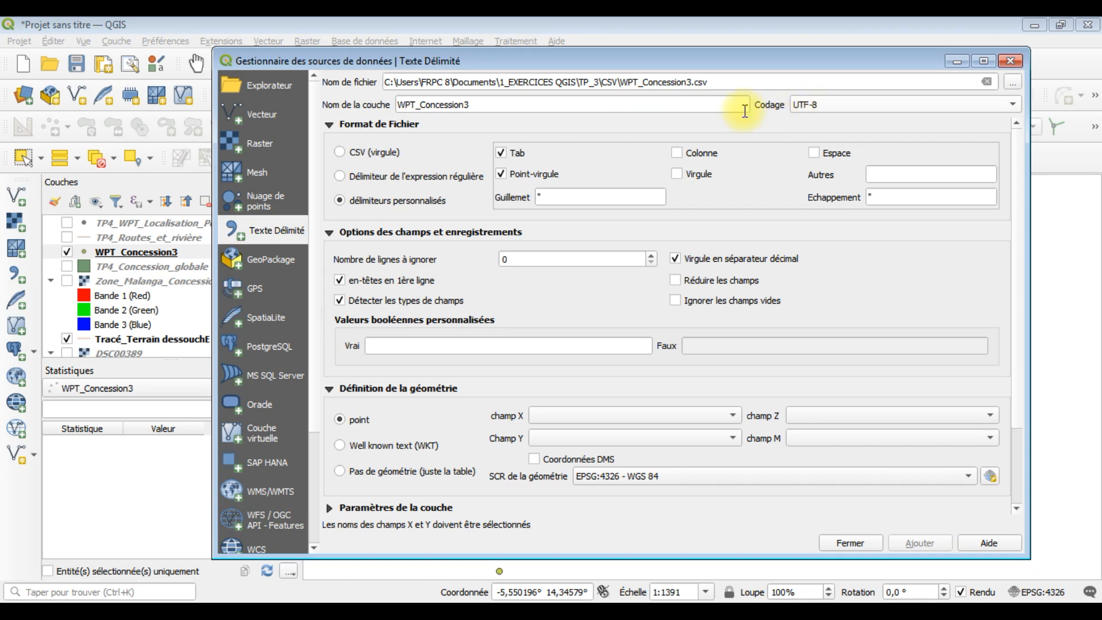
Step: Name the layer WPT_Concession3_csv and use custom delimiters with tab and semicolon as the file format
{"action": "left_click", "coordinate": [478, 104]}
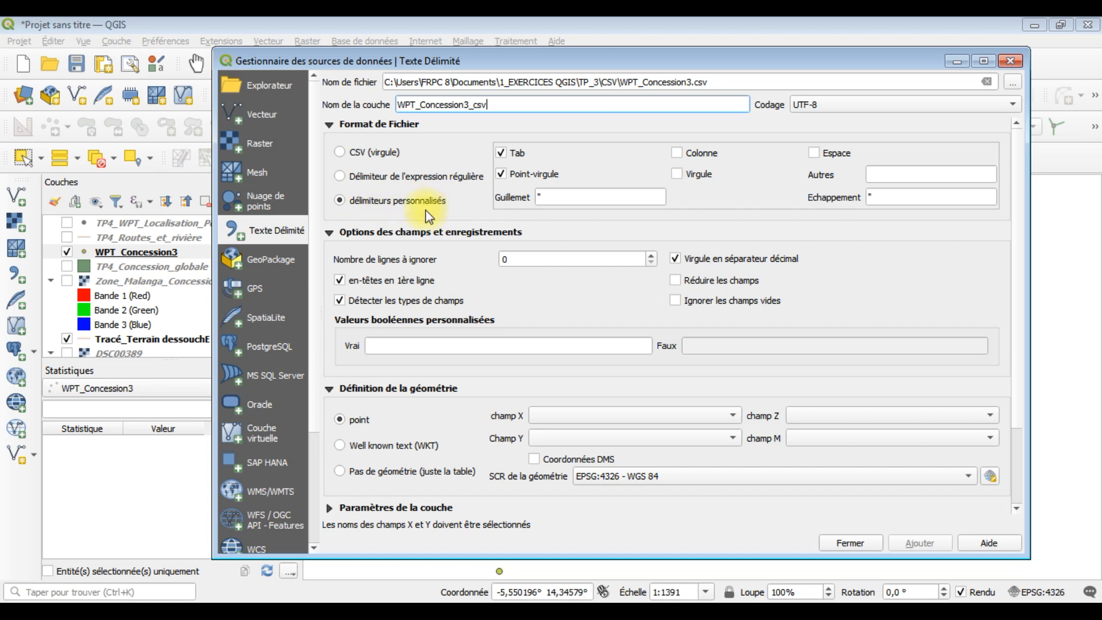
{"action": "left_click", "coordinate": [340, 154]}
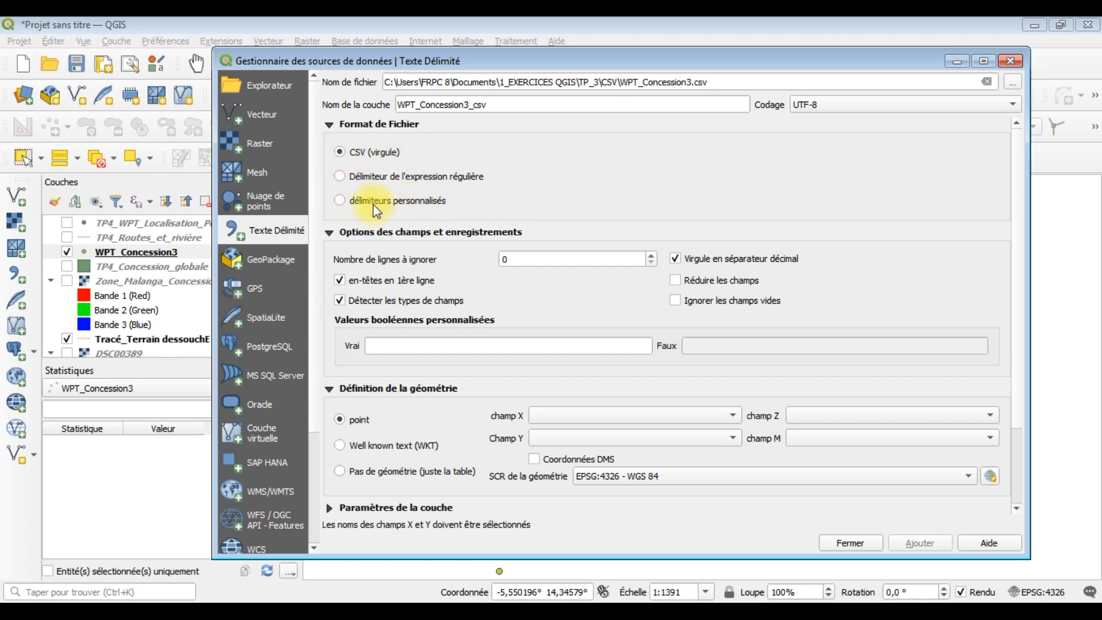
{"action": "left_click", "coordinate": [341, 201]}
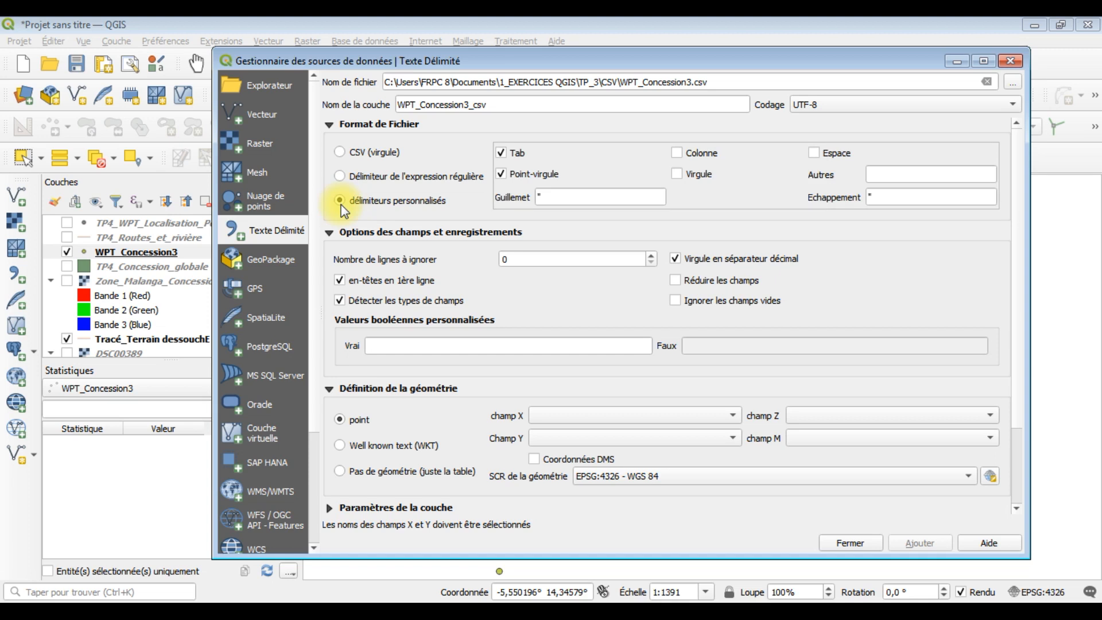
{"action": "left_click", "coordinate": [506, 176]}
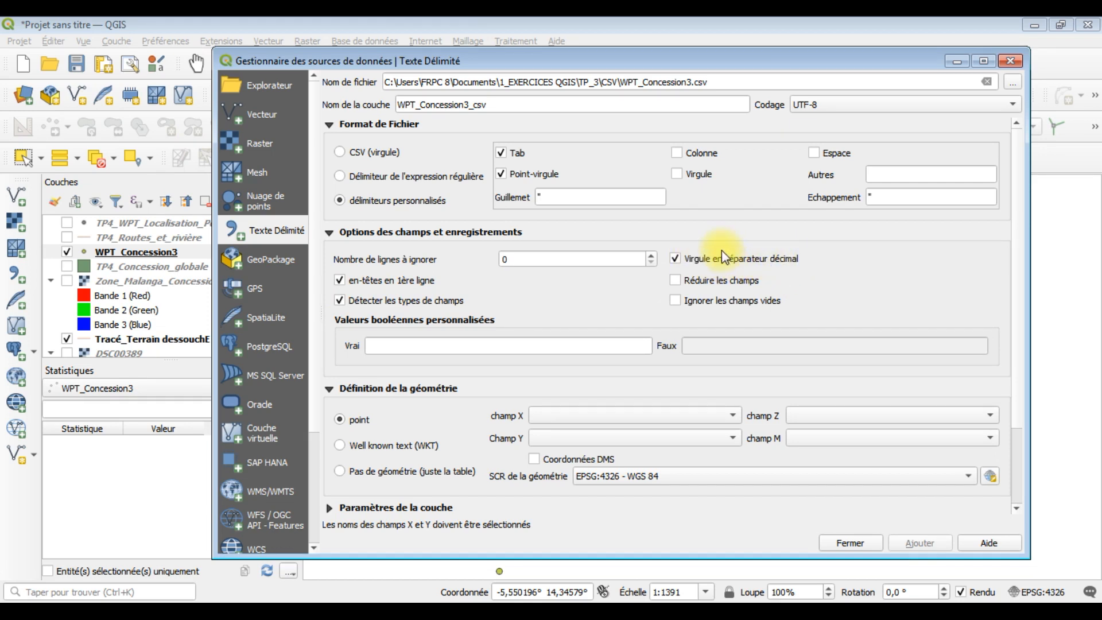
Step: Collapse the file format and field options, and define point geometry with Long_DD as the X field and Lat_DD as the Y field
{"action": "left_click", "coordinate": [330, 125]}
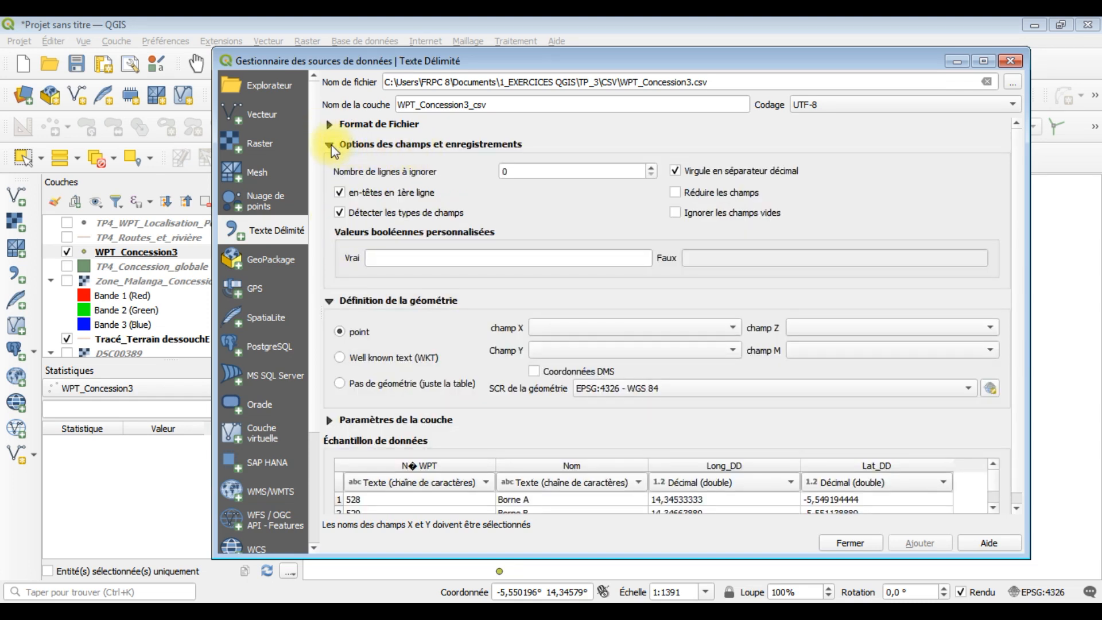
{"action": "left_click", "coordinate": [330, 145]}
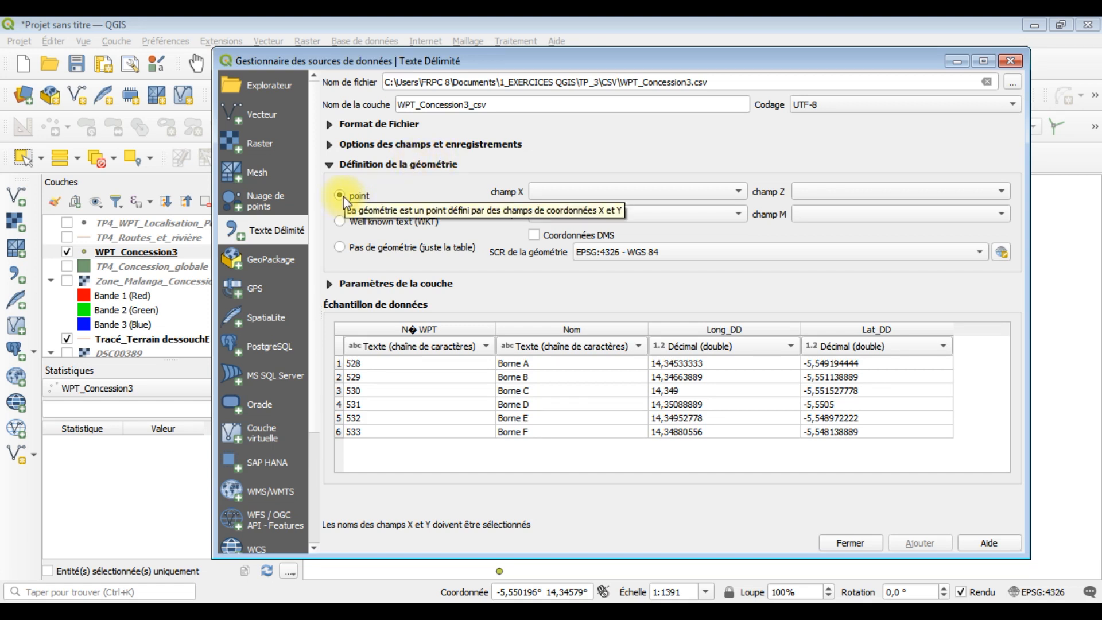
{"action": "left_click", "coordinate": [340, 222]}
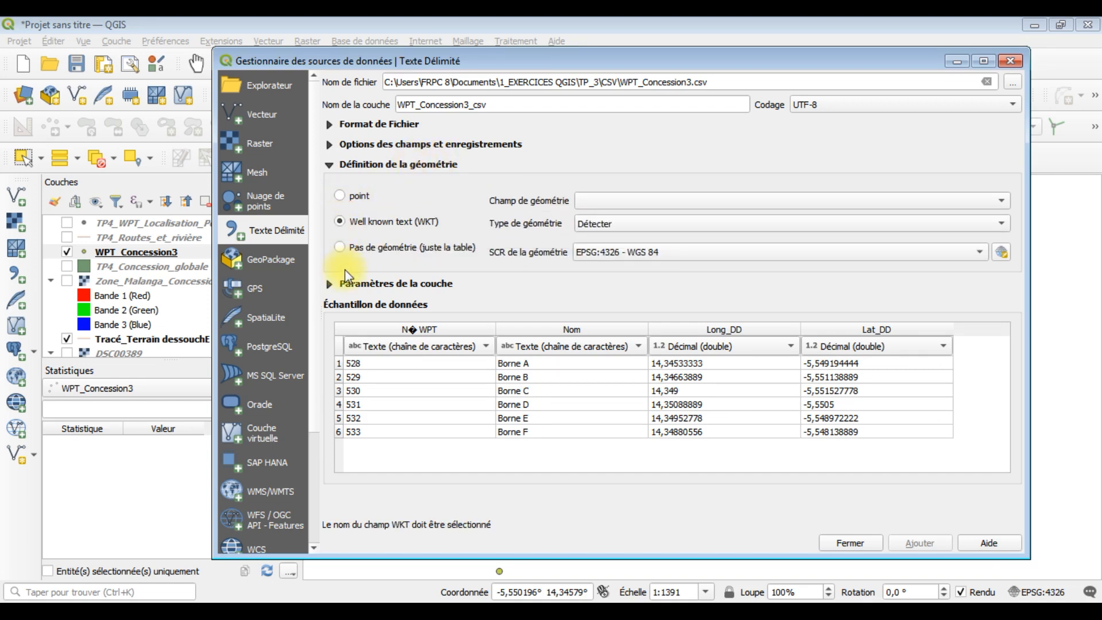
{"action": "left_click", "coordinate": [341, 196]}
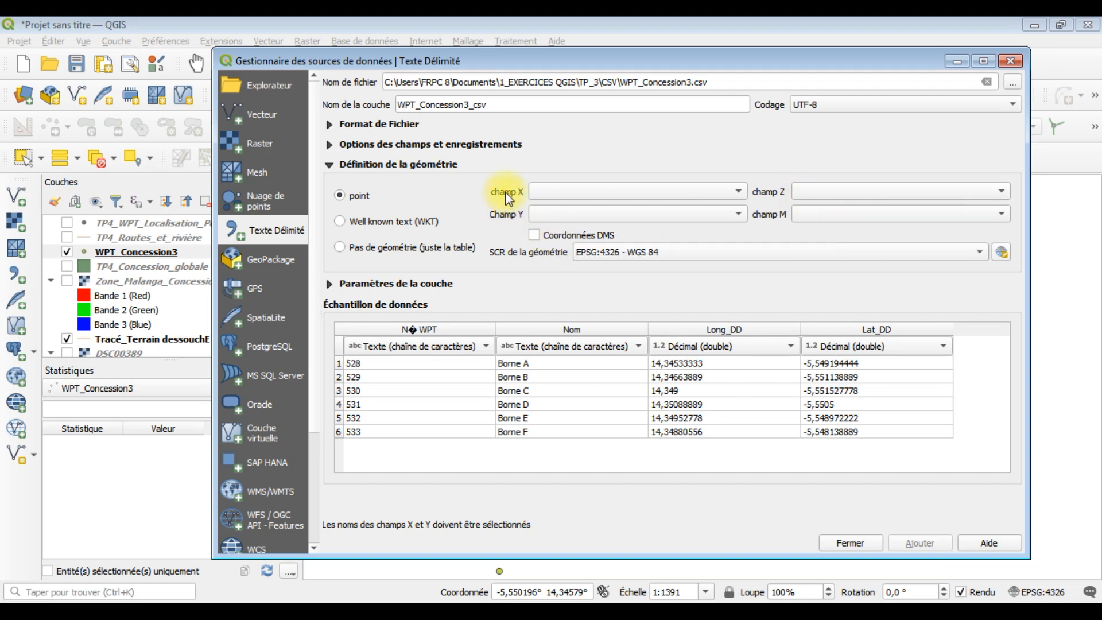
{"action": "left_click", "coordinate": [739, 190]}
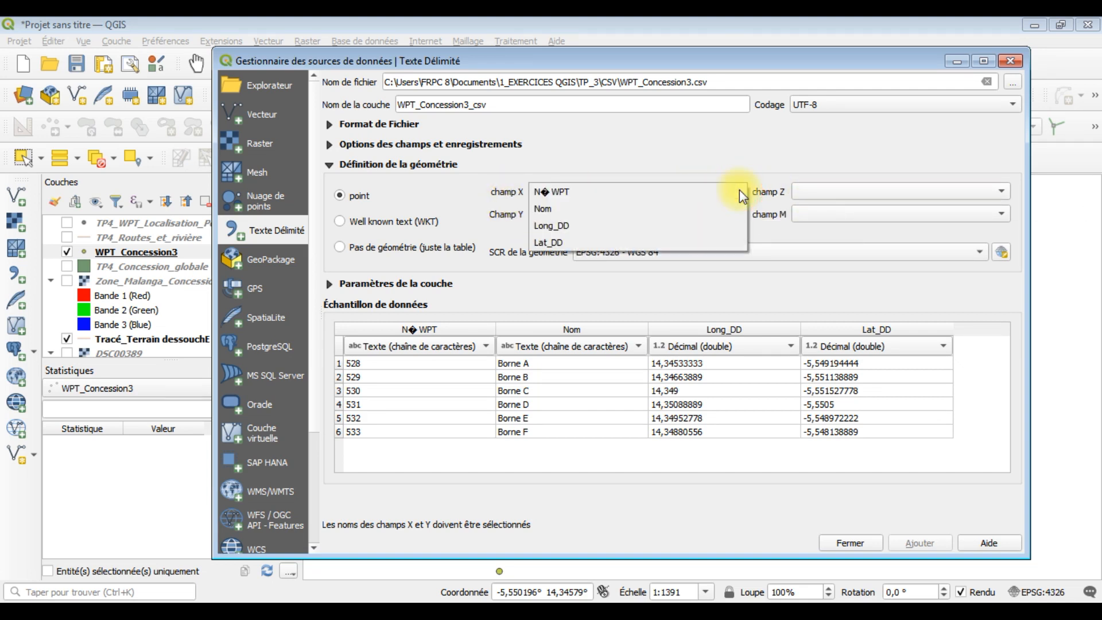
{"action": "left_click", "coordinate": [556, 233]}
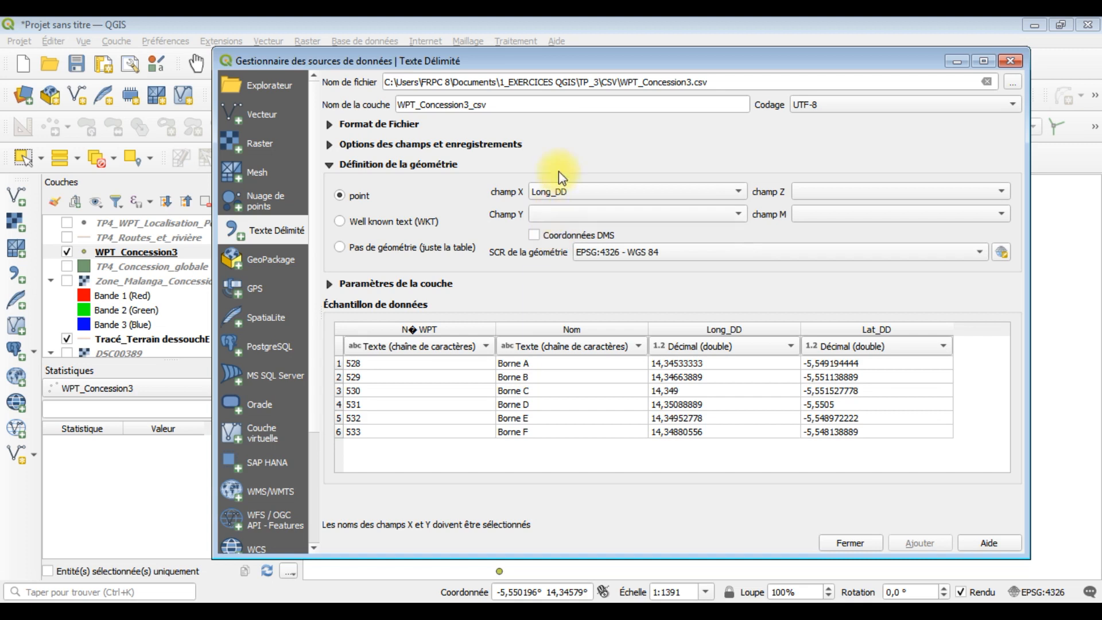
{"action": "left_click", "coordinate": [739, 214]}
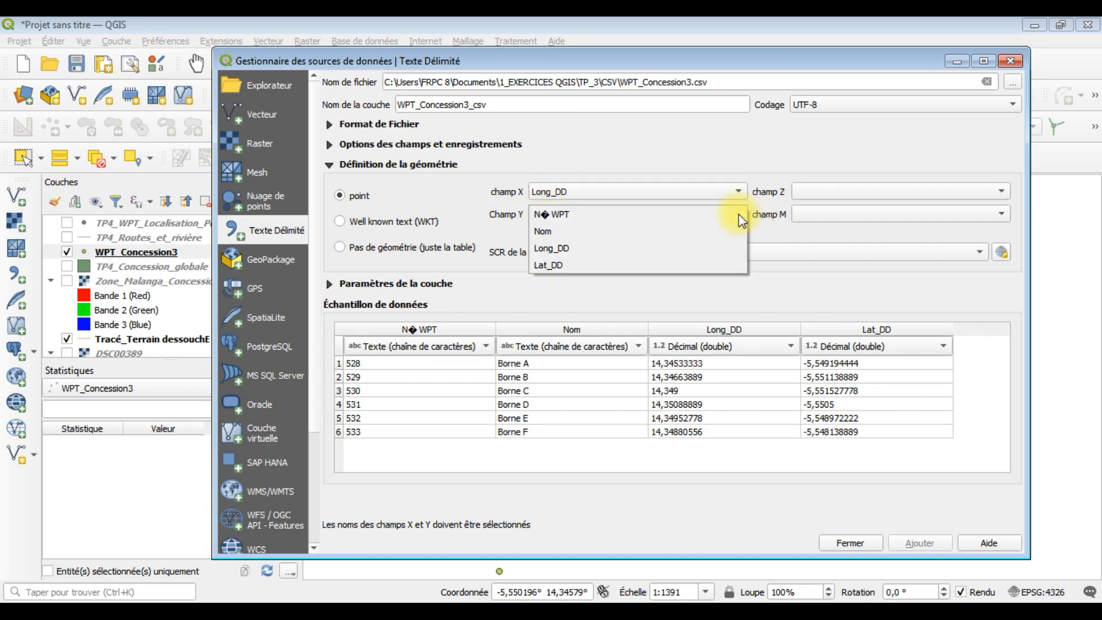
{"action": "left_click", "coordinate": [566, 269]}
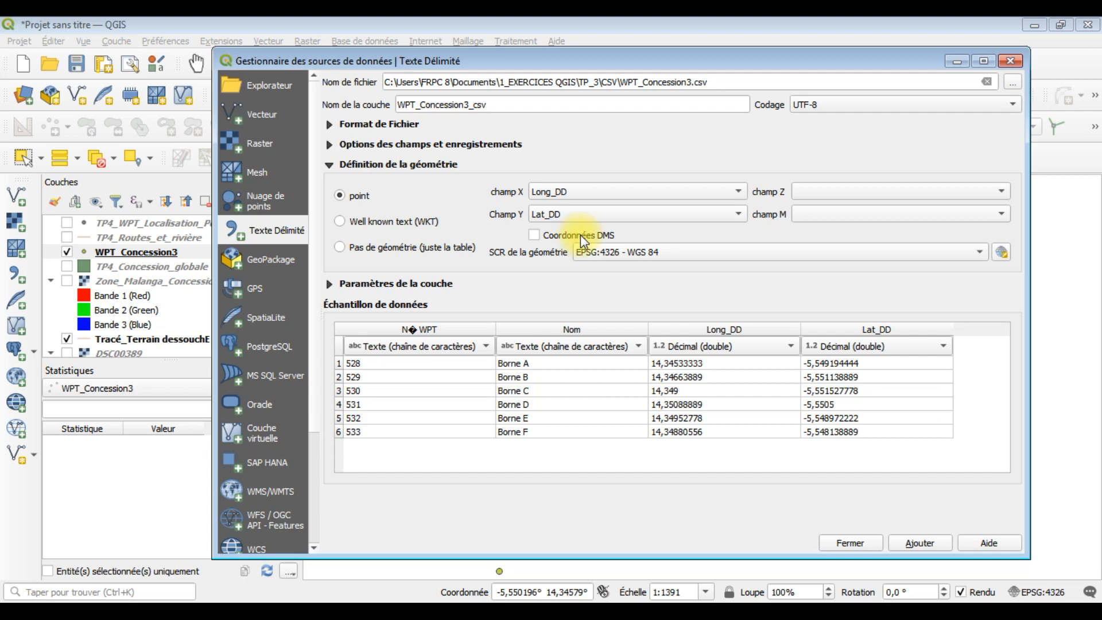
Step: Leave DMS coordinates disabled and set the geometry CRS to EPSG:4326 - WGS 84
{"action": "left_click", "coordinate": [535, 235]}
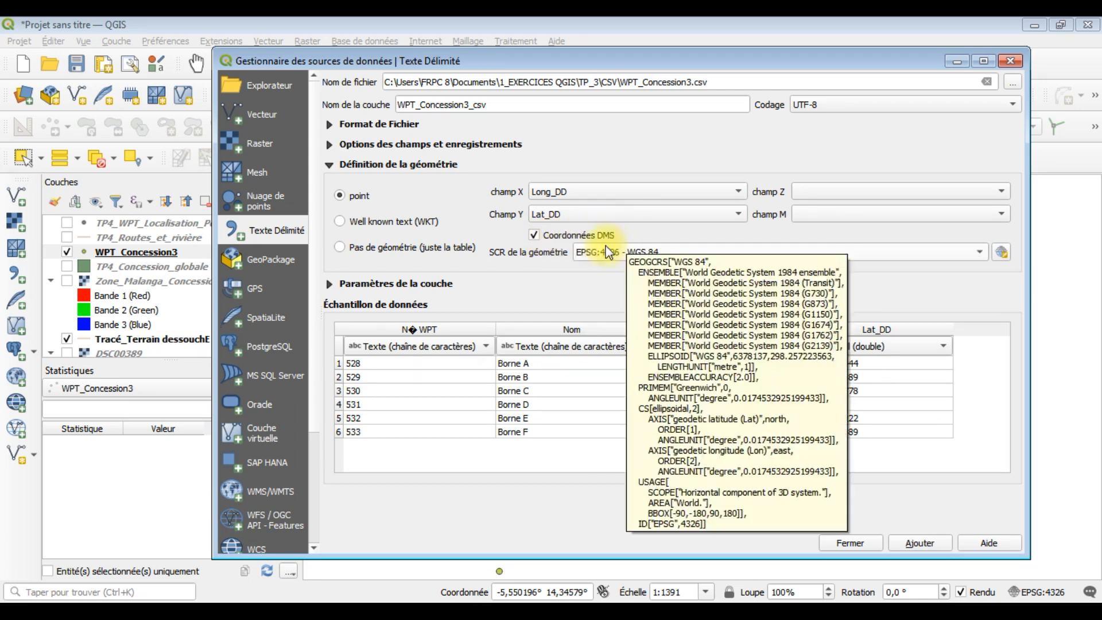
{"action": "left_click", "coordinate": [535, 236]}
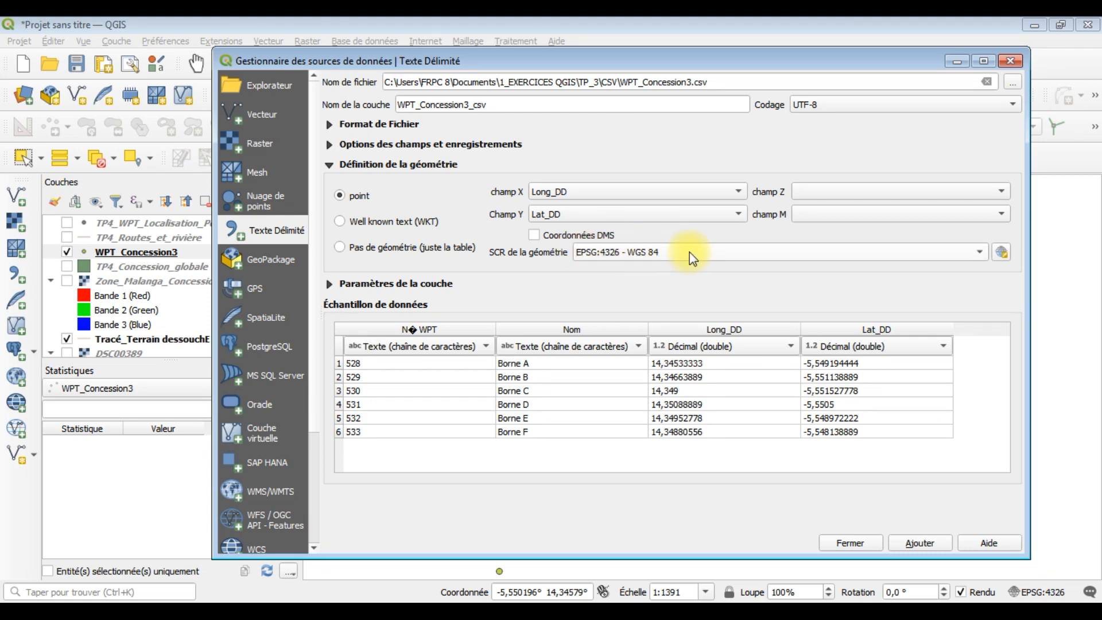
{"action": "left_click", "coordinate": [982, 252]}
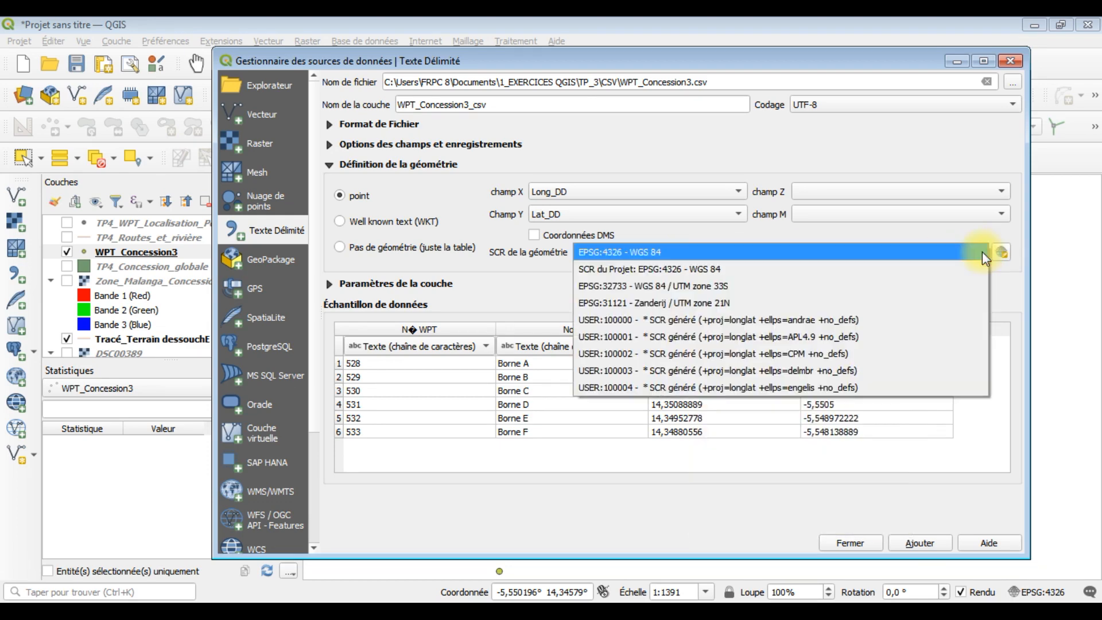
{"action": "left_click", "coordinate": [629, 252]}
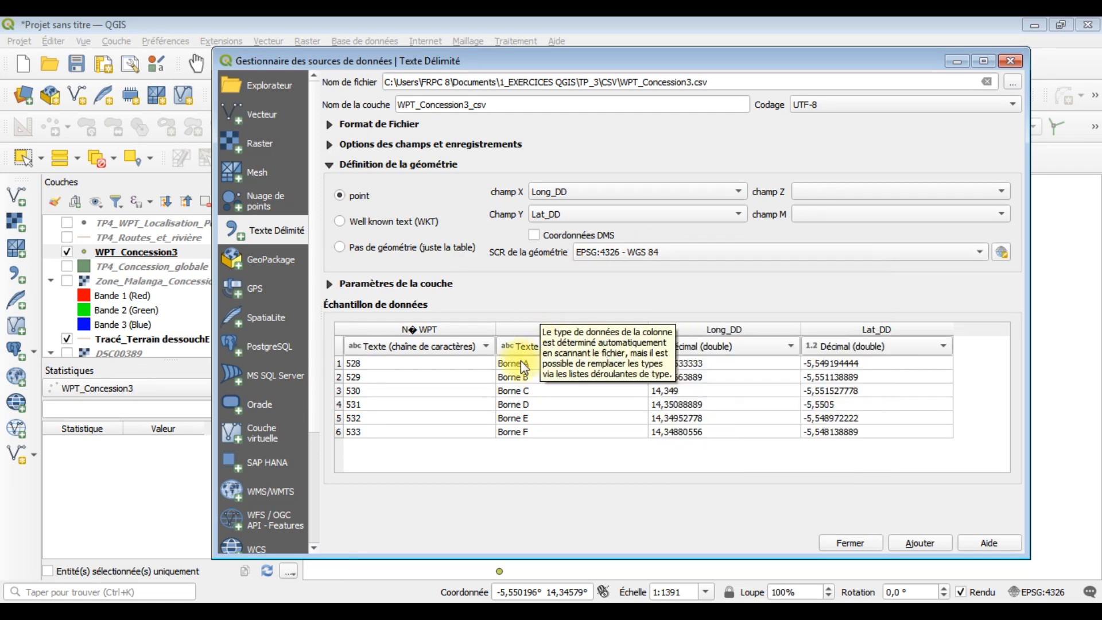
Step: Review the import's file format, field and record options, and DMS coordinates setting
{"action": "left_click", "coordinate": [331, 128]}
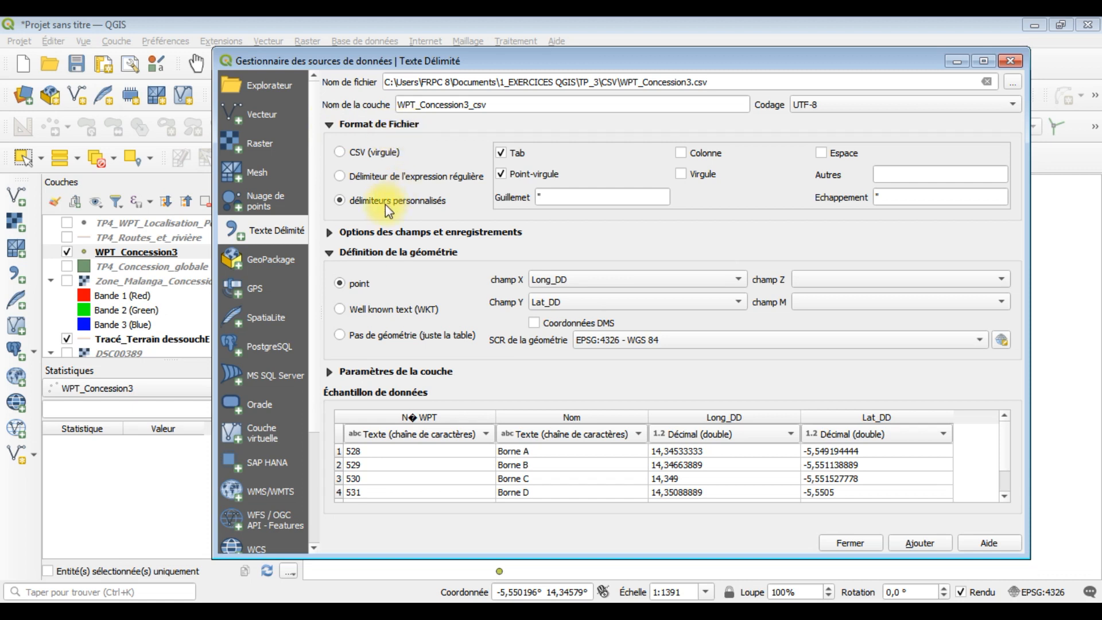
{"action": "left_click", "coordinate": [340, 201]}
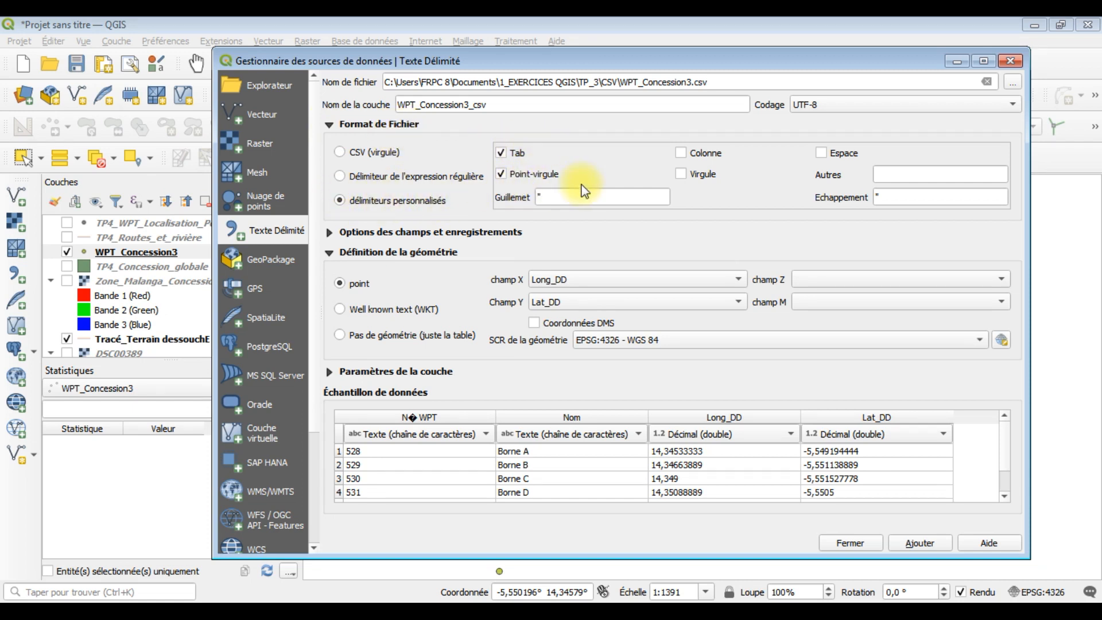
{"action": "left_click", "coordinate": [332, 234]}
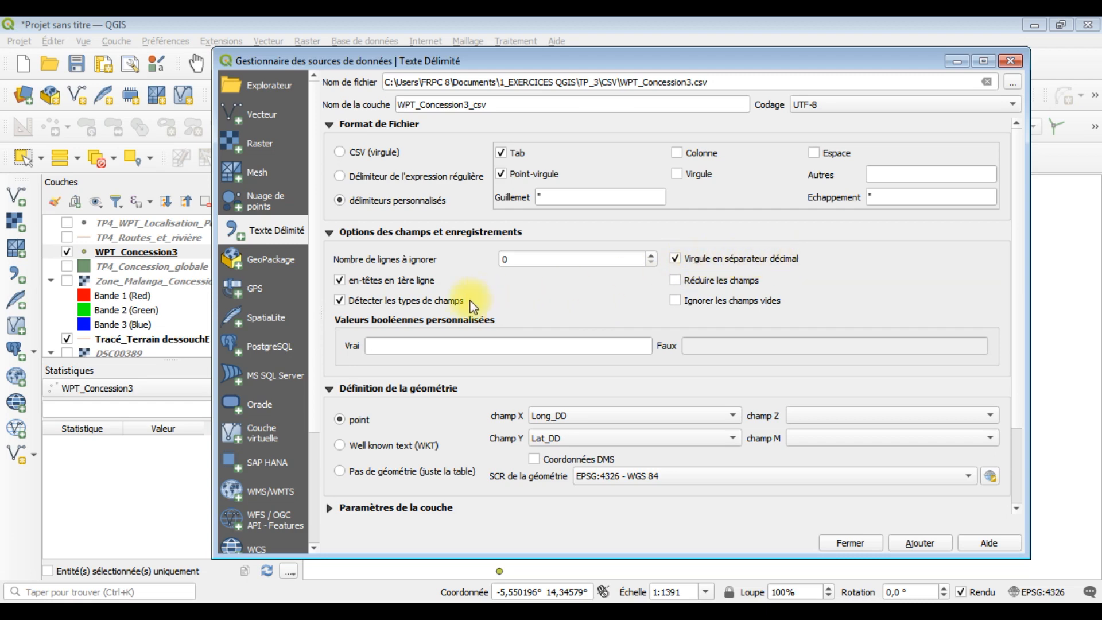
{"action": "left_click", "coordinate": [330, 234]}
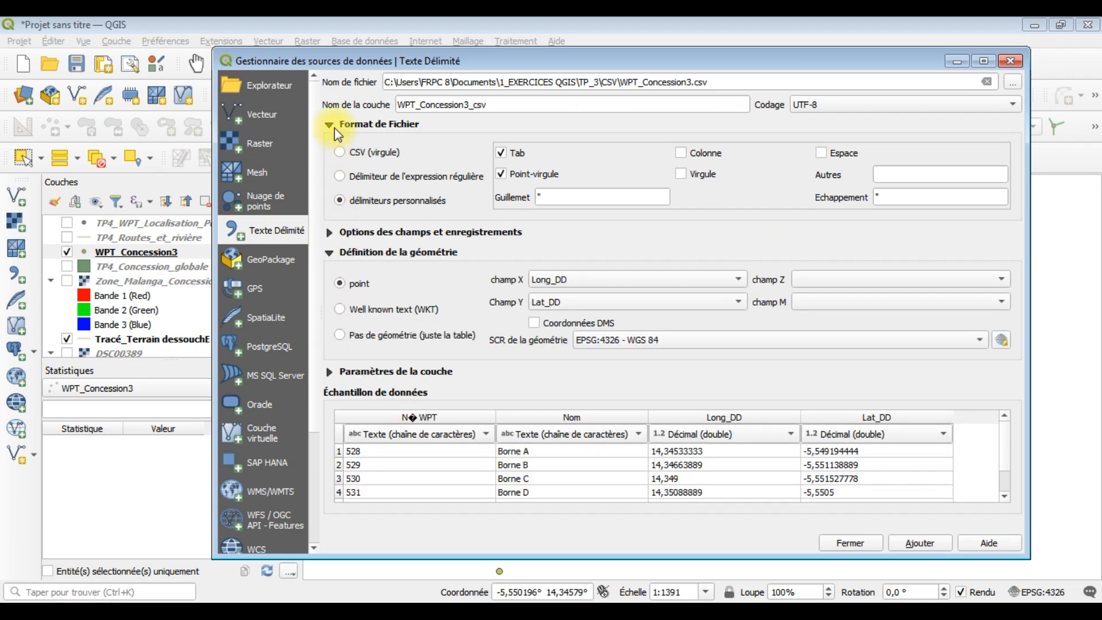
{"action": "left_click", "coordinate": [333, 126]}
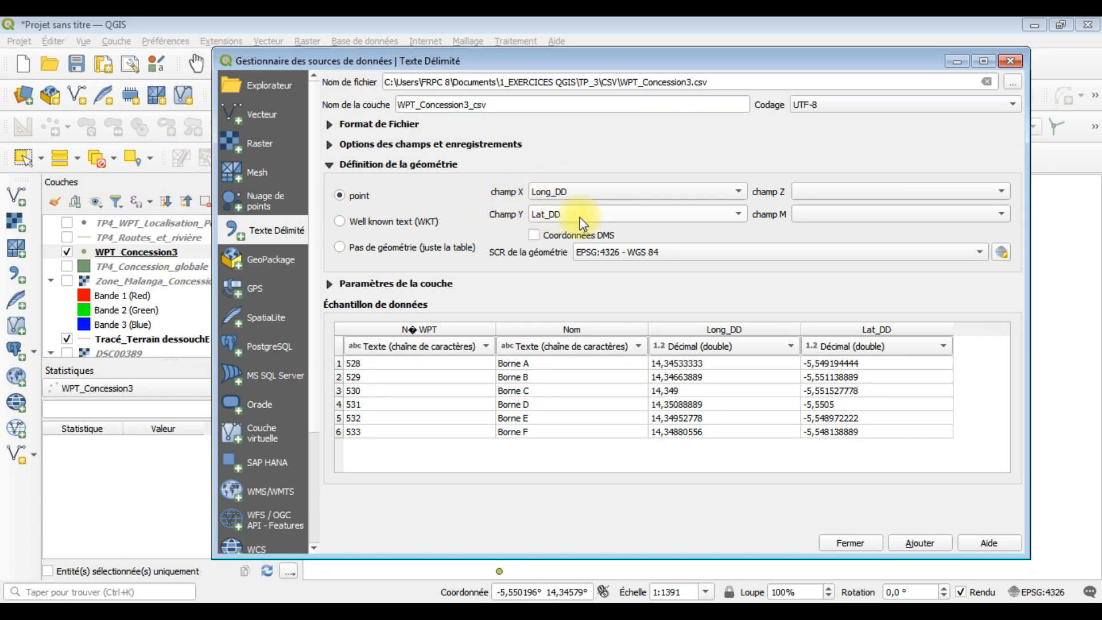
{"action": "left_click", "coordinate": [547, 236]}
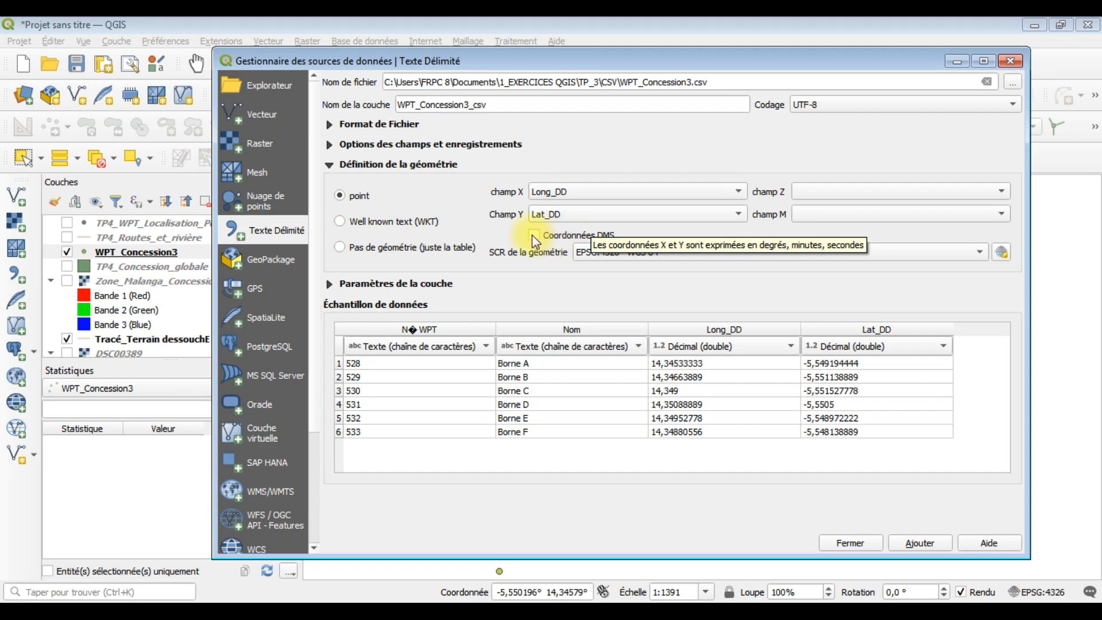
{"action": "left_click", "coordinate": [535, 238]}
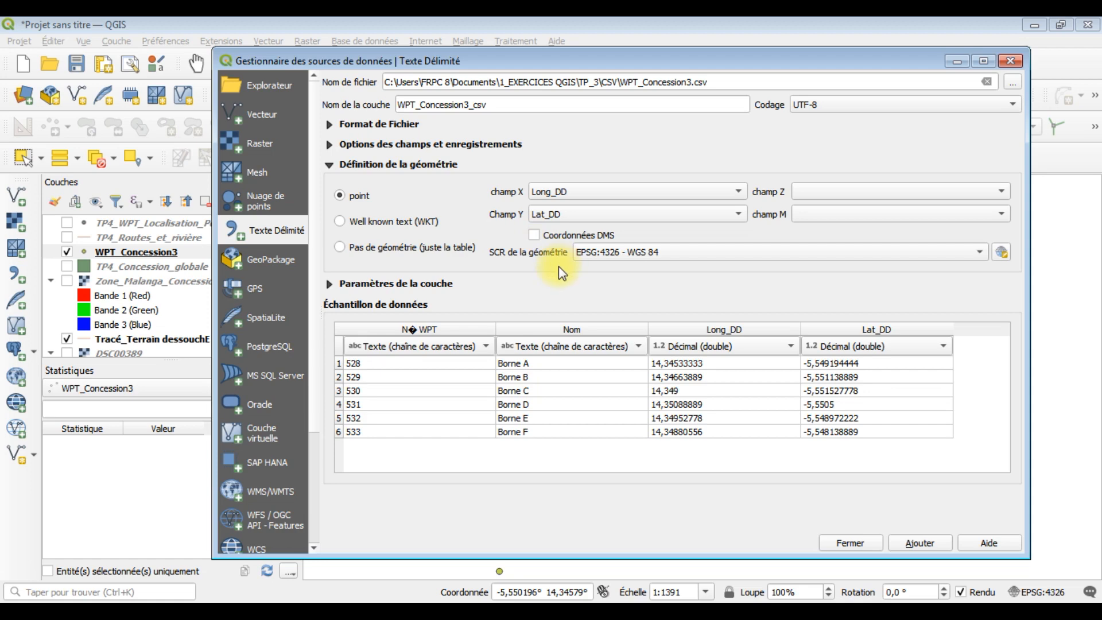
Step: Leave all layer settings unchecked and add the WPT_Concession3_csv delimited text layer to the project
{"action": "left_click", "coordinate": [366, 165]}
{"action": "left_click", "coordinate": [331, 187]}
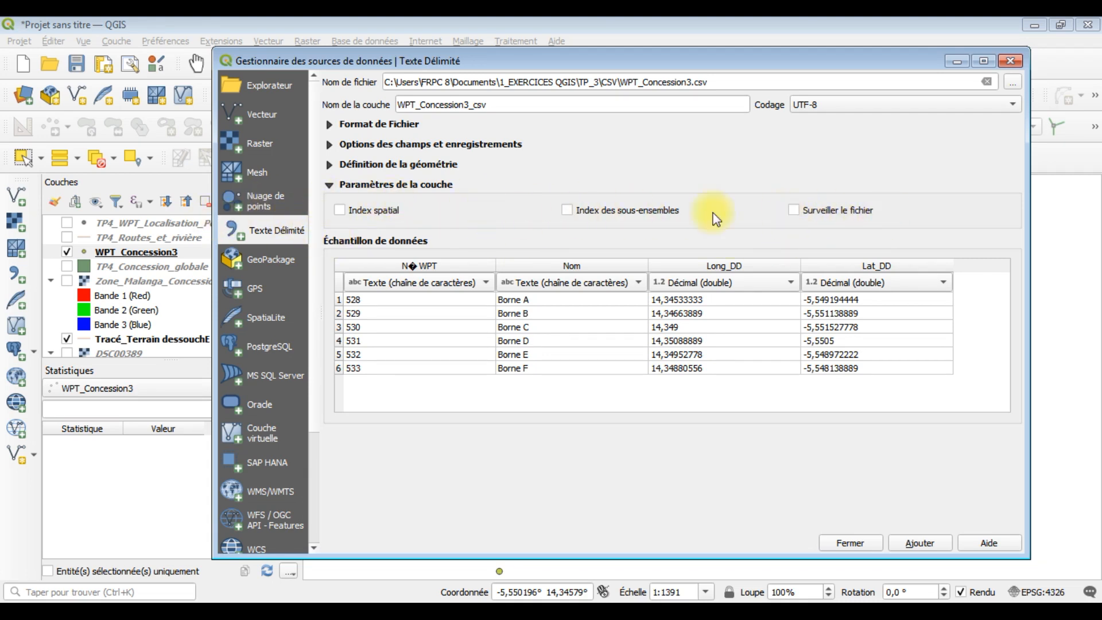
{"action": "left_click", "coordinate": [330, 185]}
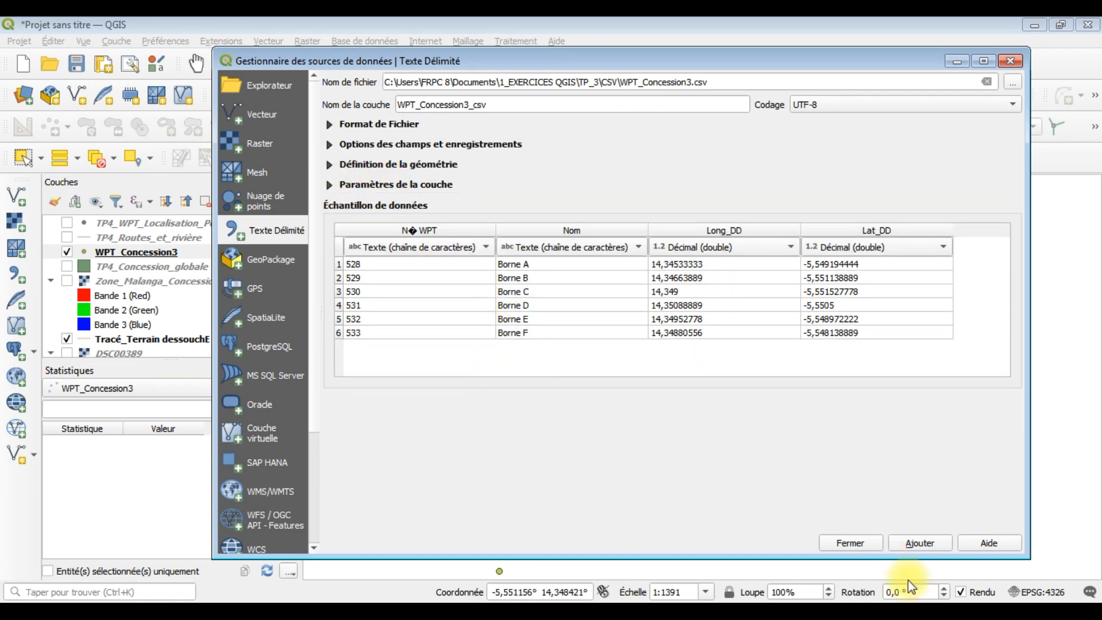
{"action": "left_click", "coordinate": [920, 543]}
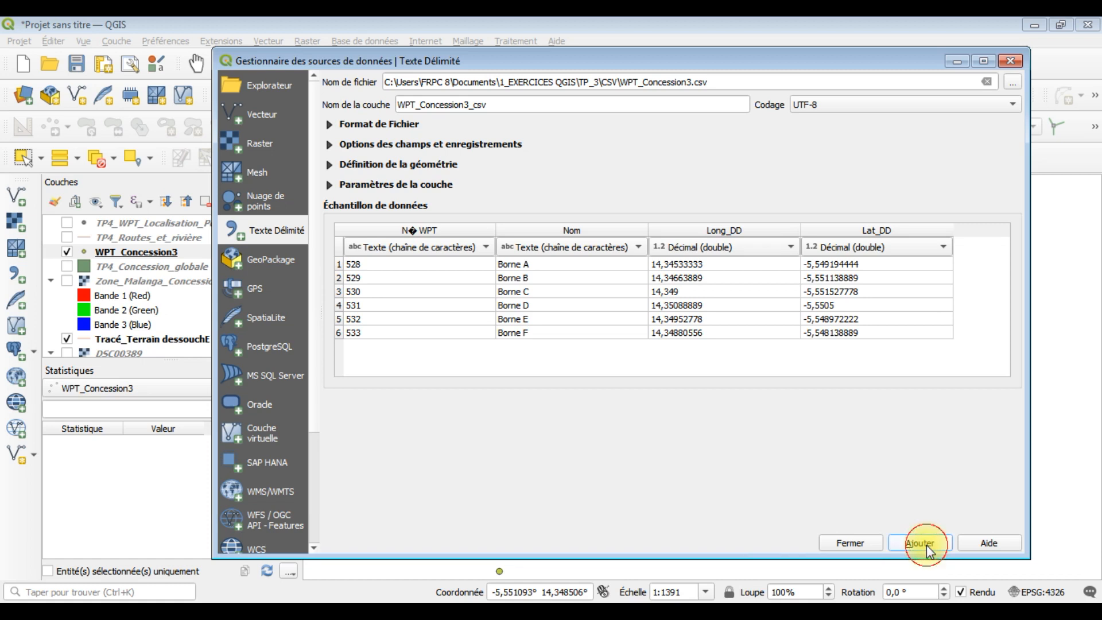
{"action": "left_click", "coordinate": [849, 544]}
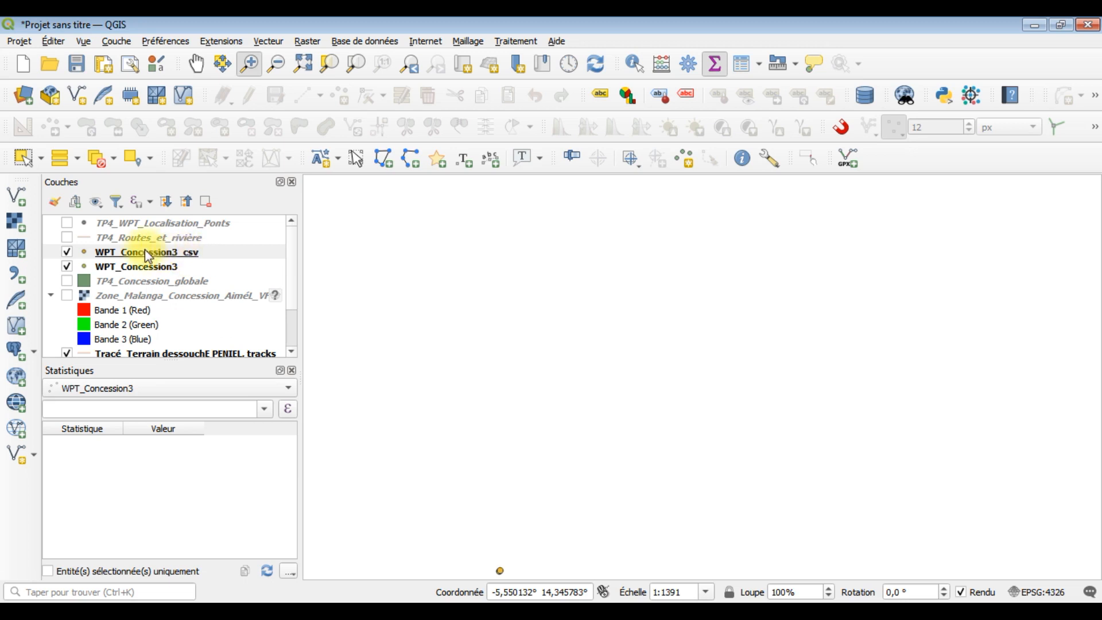
Step: Compare the imported WPT_Concession3_csv points with the WPT_Concession3 points by toggling the visibility of both layers
{"action": "right_click", "coordinate": [131, 252]}
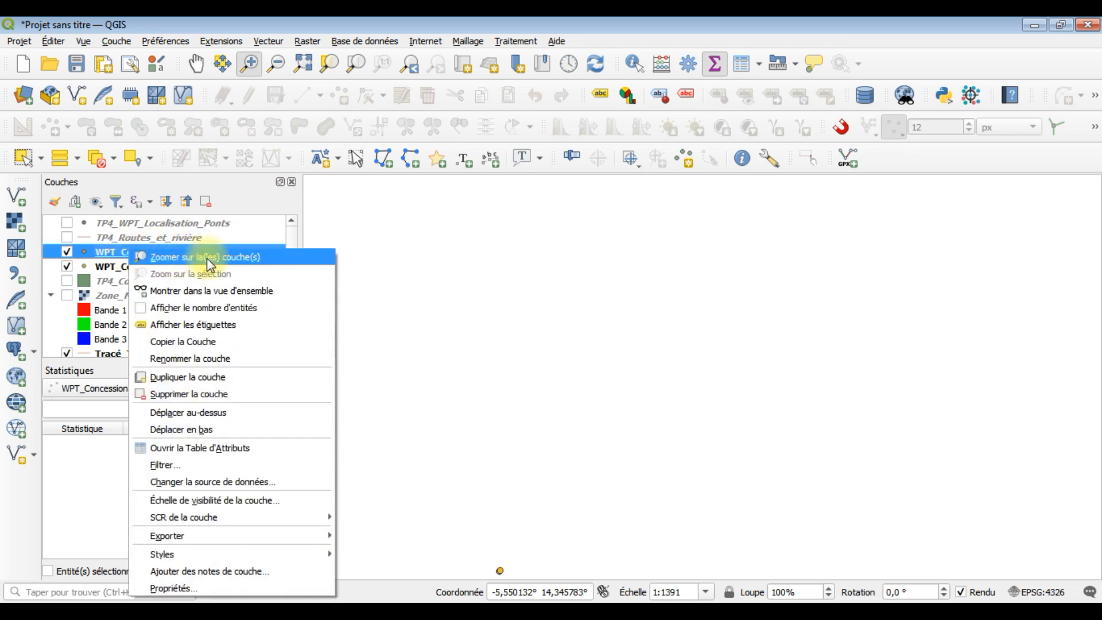
{"action": "left_click", "coordinate": [228, 263]}
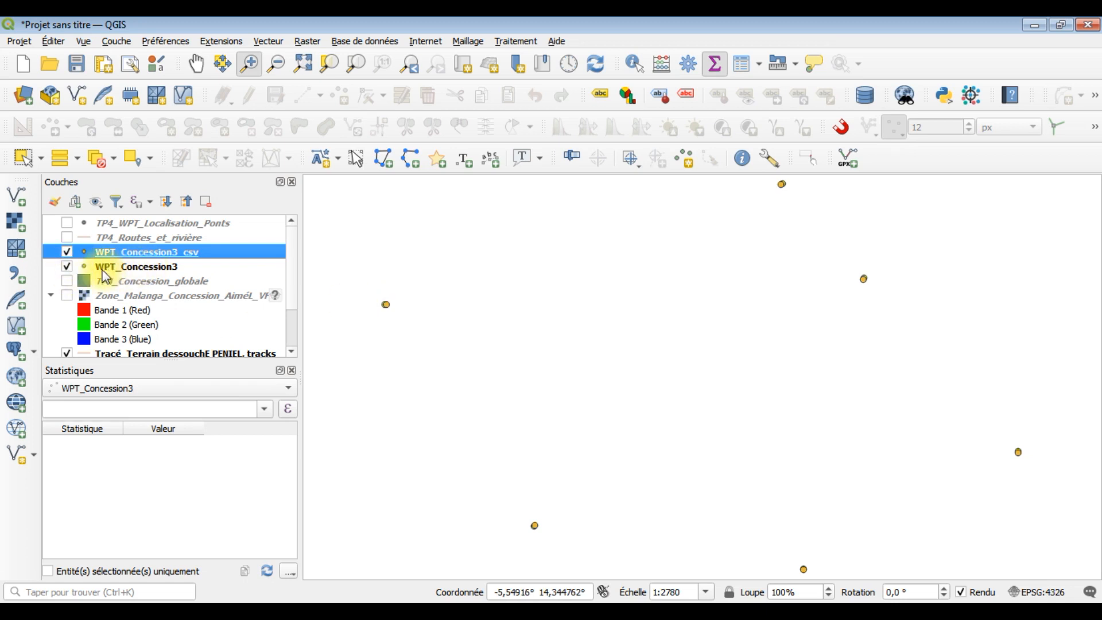
{"action": "left_click", "coordinate": [68, 267]}
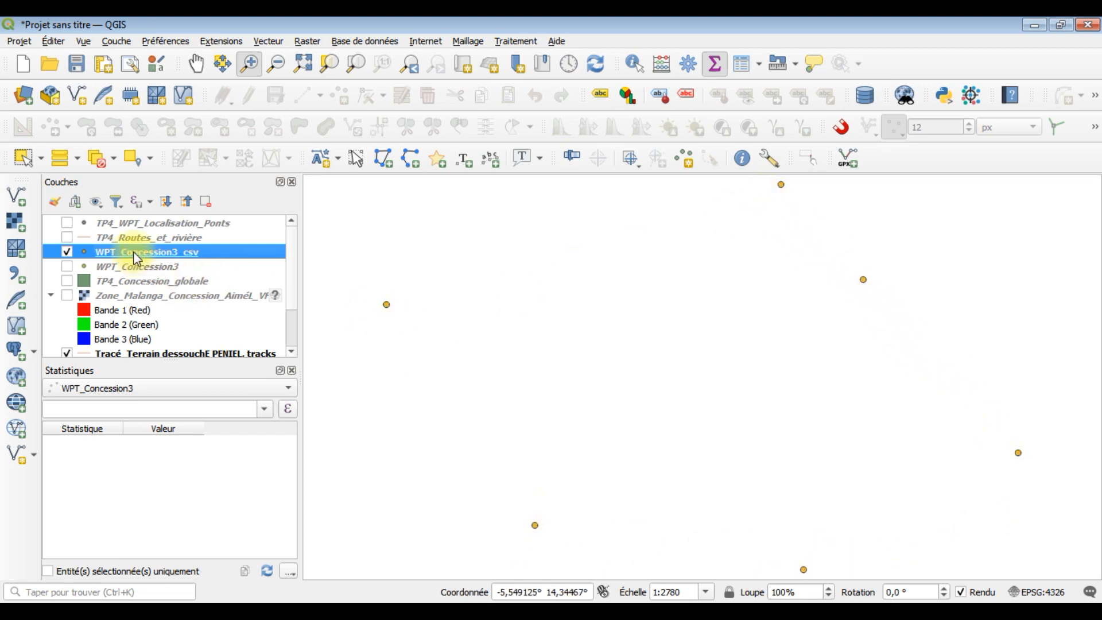
{"action": "left_click", "coordinate": [68, 253]}
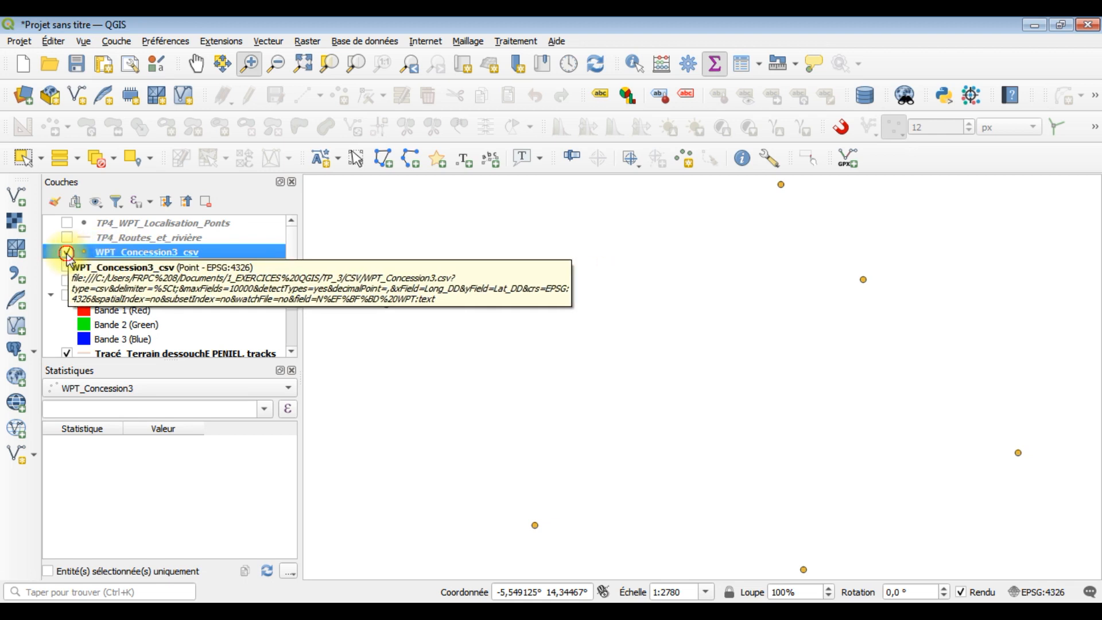
{"action": "left_click", "coordinate": [67, 268]}
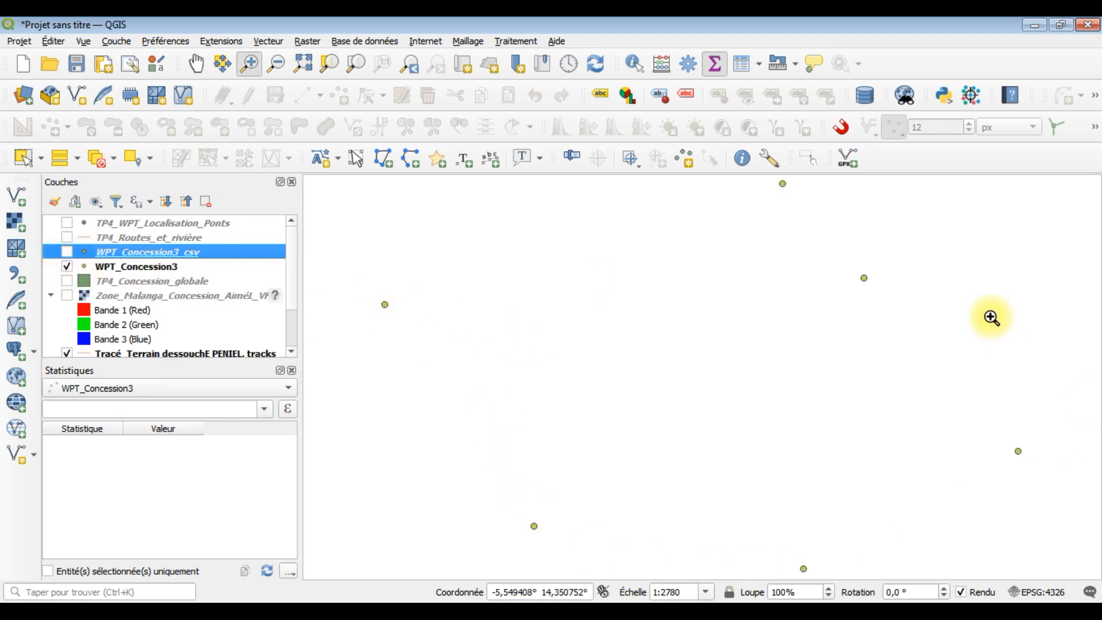
{"action": "left_click", "coordinate": [68, 251]}
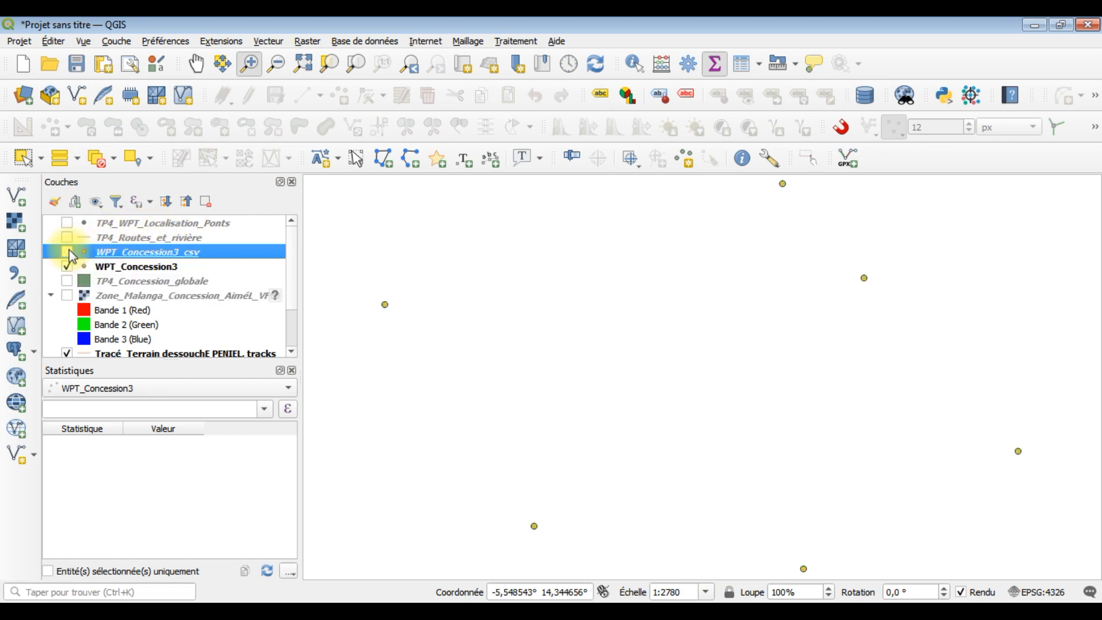
{"action": "left_click", "coordinate": [69, 251]}
{"action": "left_click", "coordinate": [68, 266]}
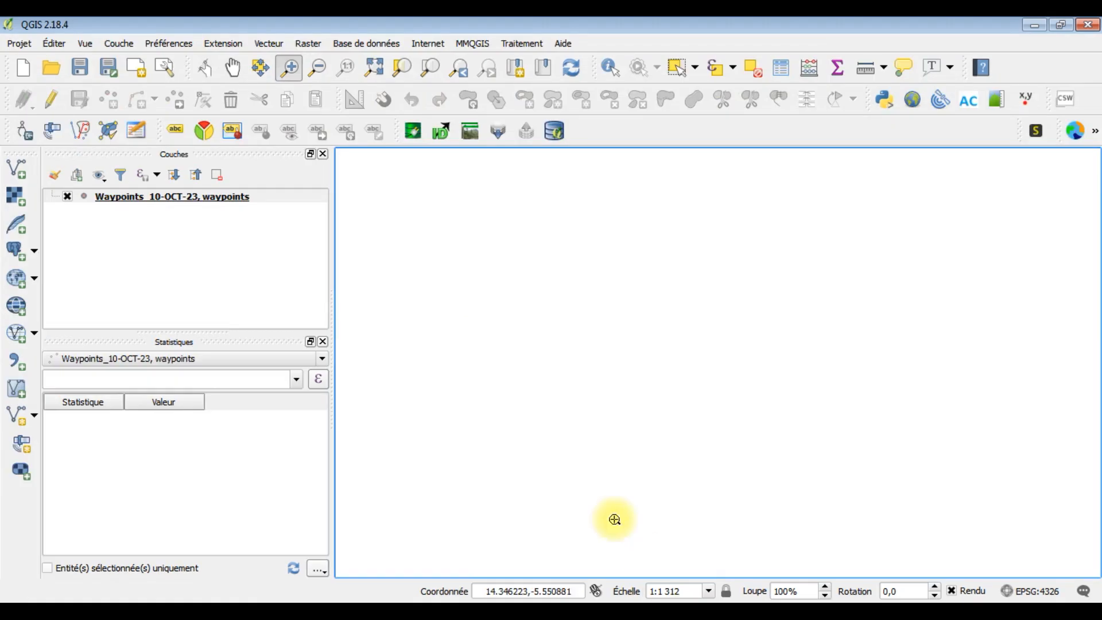
Step: Switch to QGIS 2.18.4 and show the full extent of the Waypoints_10-OCT-23, waypoints layer
{"action": "right_click", "coordinate": [125, 197]}
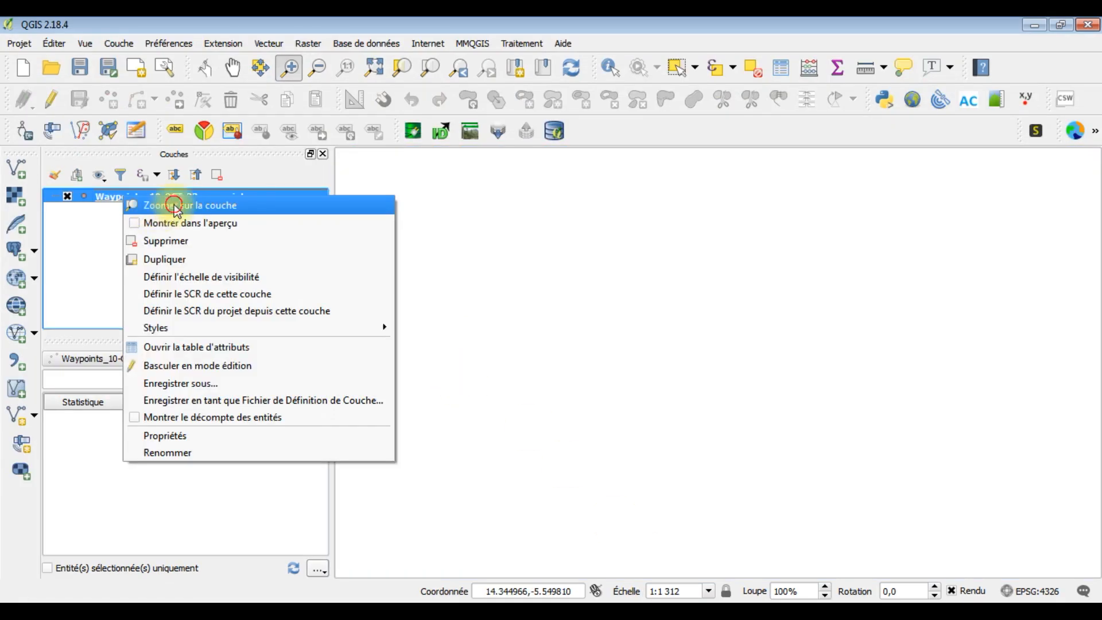
{"action": "left_click", "coordinate": [154, 212]}
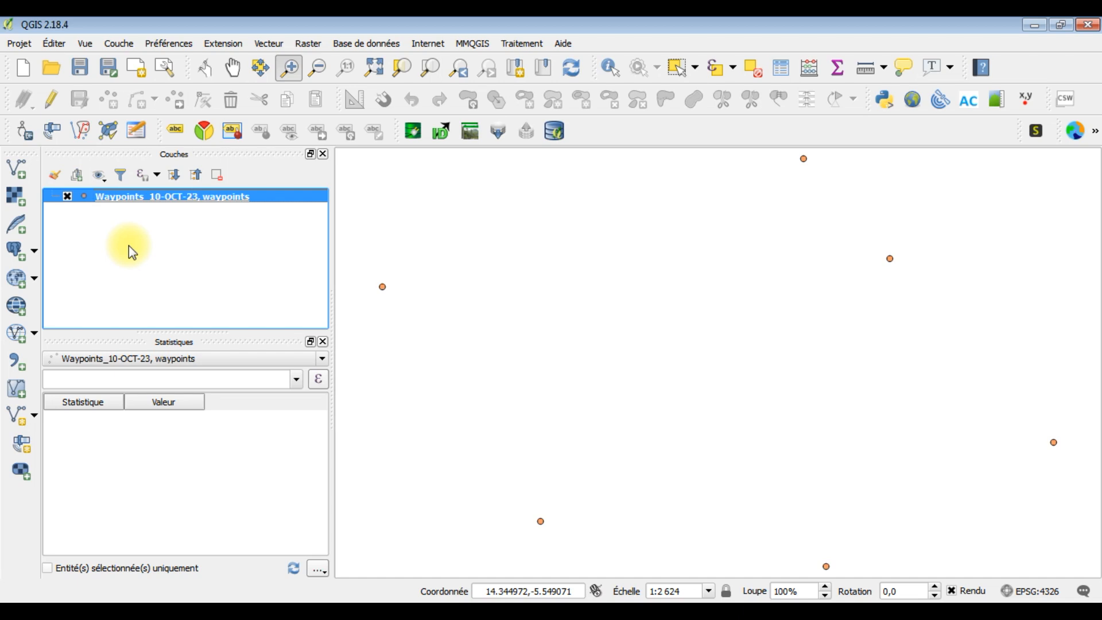
{"action": "left_click", "coordinate": [120, 45]}
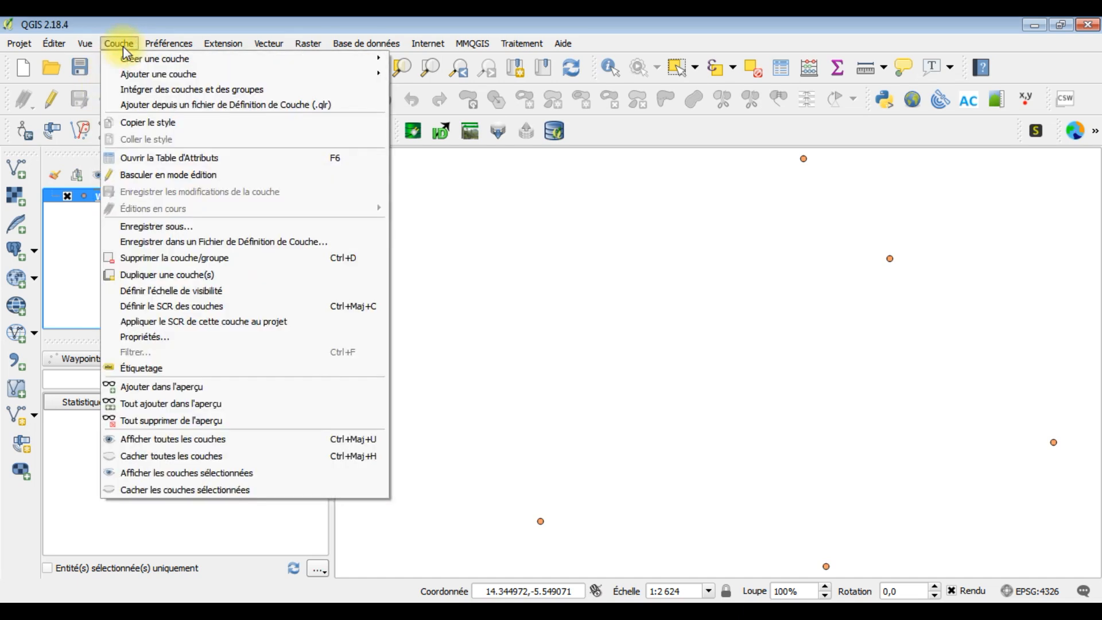
{"action": "mouse_move", "coordinate": [374, 76]}
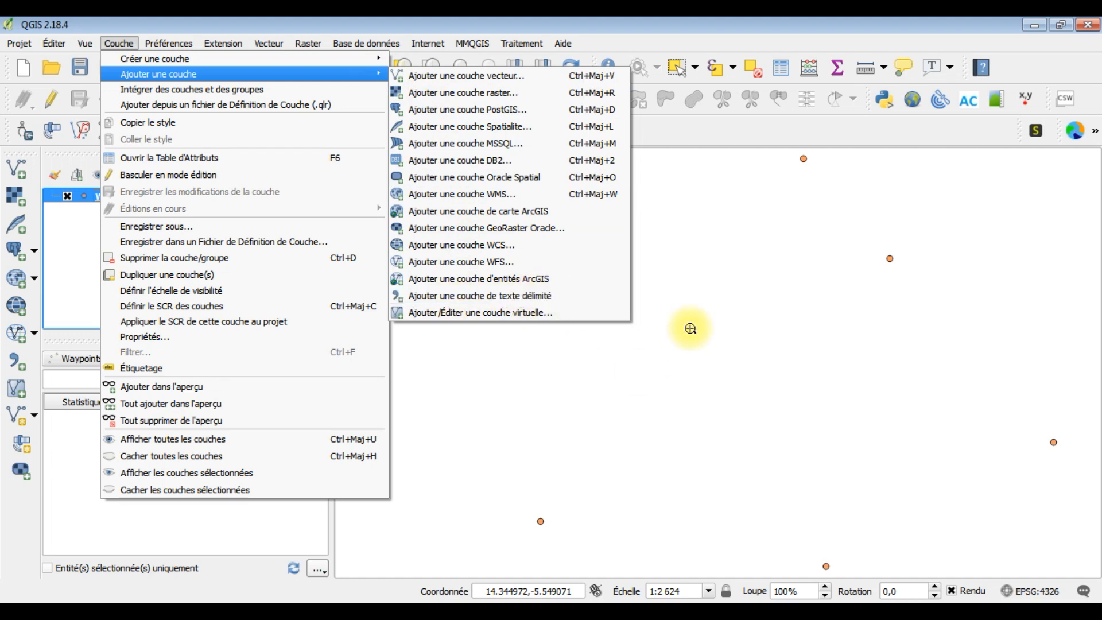
{"action": "left_click", "coordinate": [717, 308]}
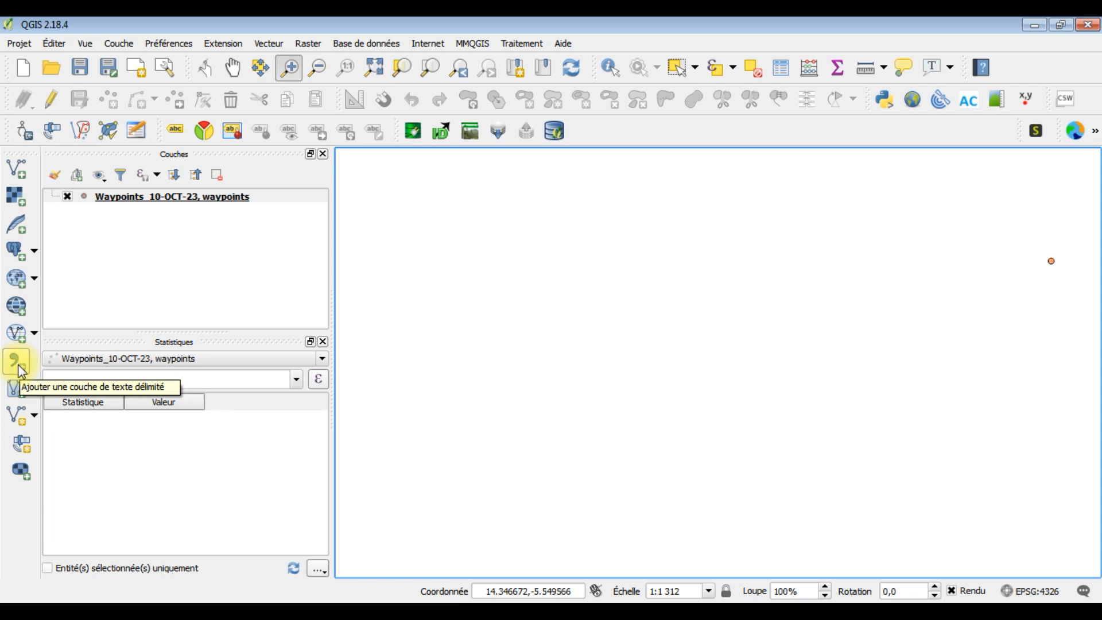
Step: Start adding a delimited text layer and load WPT_Concession3.csv from the TP_3 CSV folder as its source
{"action": "left_click", "coordinate": [119, 43]}
{"action": "mouse_move", "coordinate": [219, 73]}
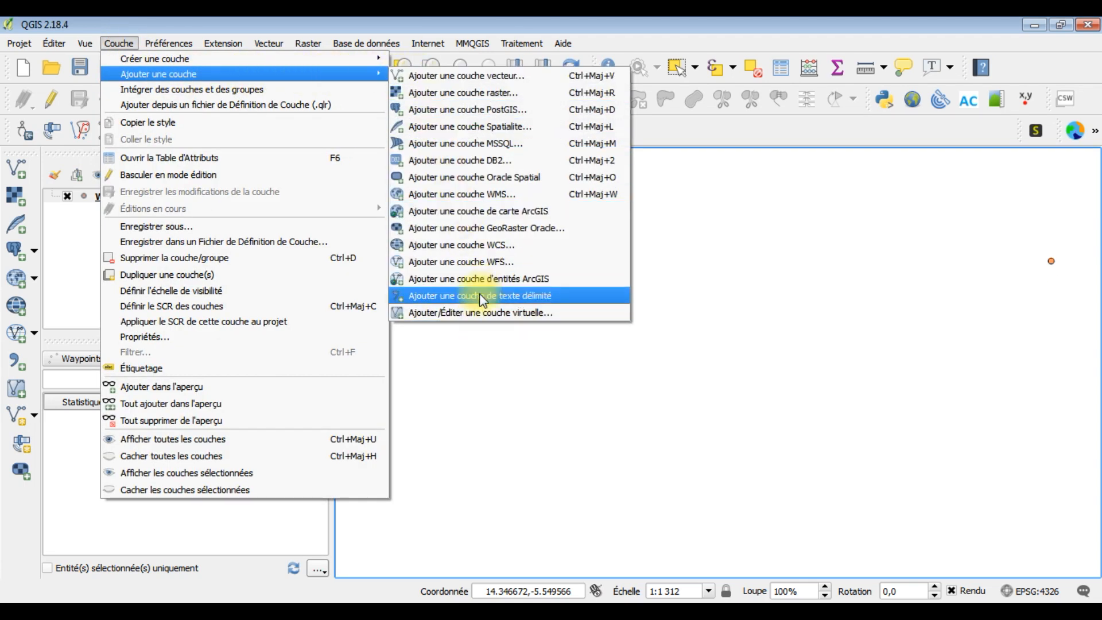
{"action": "left_click", "coordinate": [560, 297]}
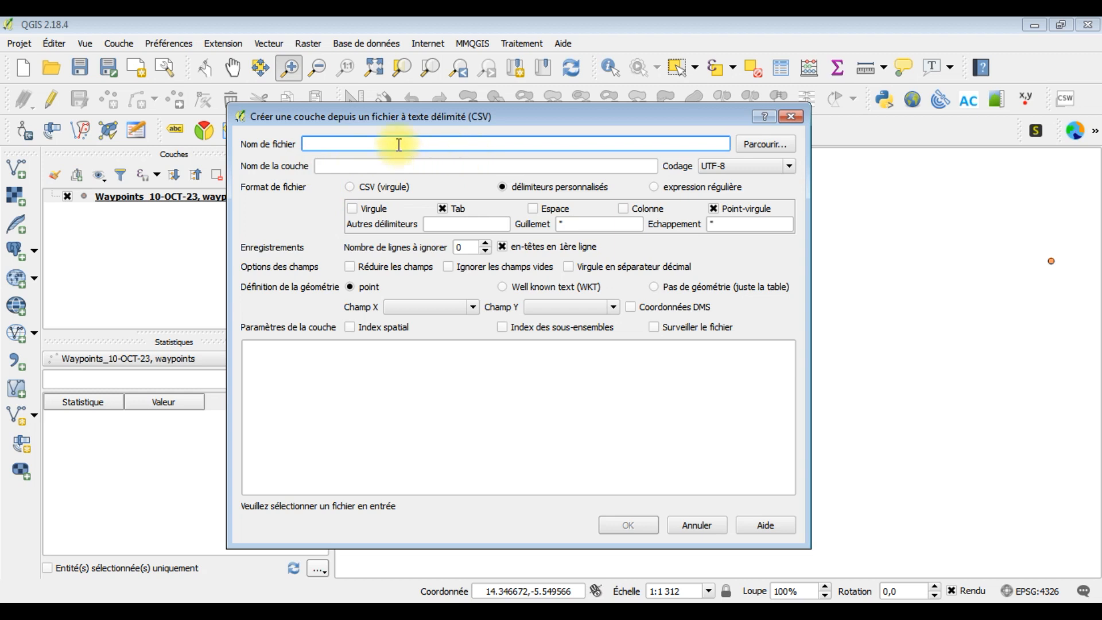
{"action": "left_click", "coordinate": [765, 143]}
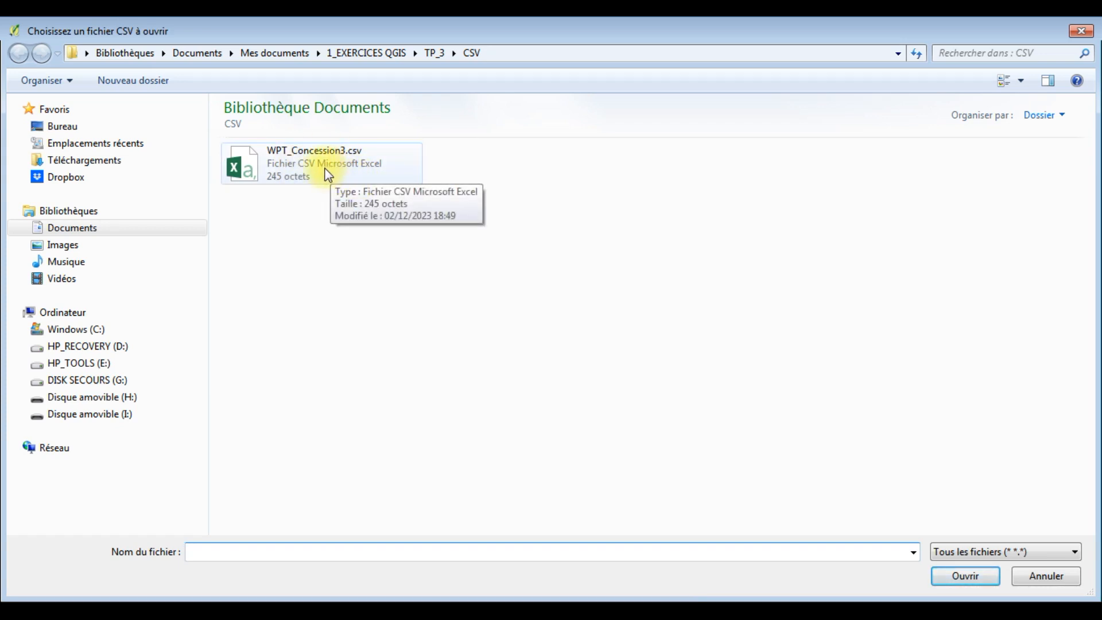
{"action": "double_click", "coordinate": [310, 169]}
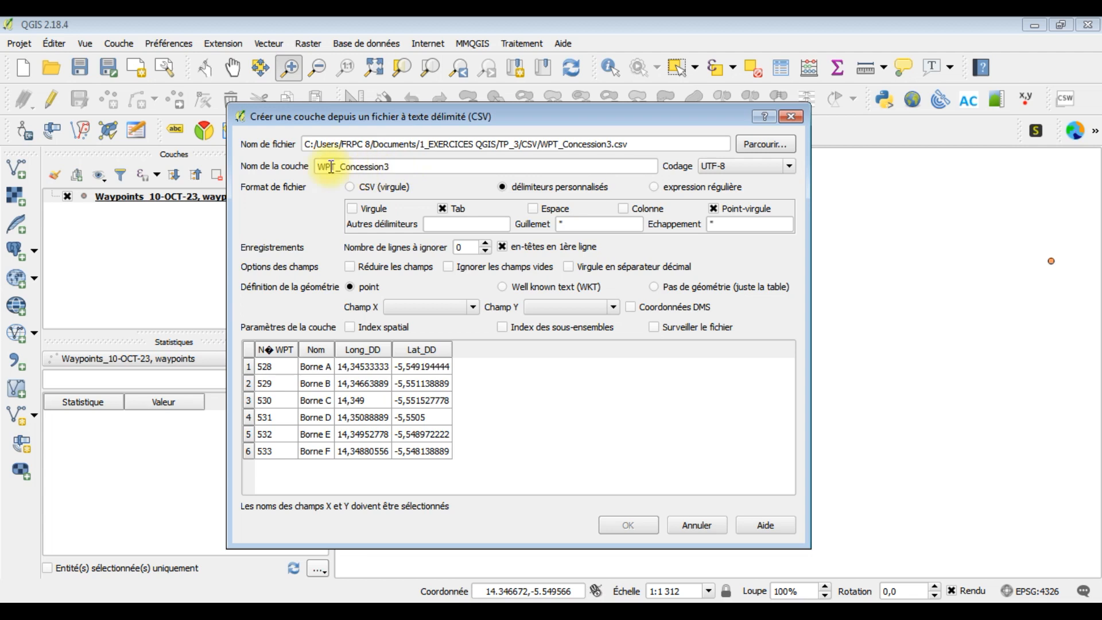
Step: Name the layer WPT_Concession3_csv and set Long_DD as the X field and Lat_DD as the Y field
{"action": "left_click", "coordinate": [407, 166]}
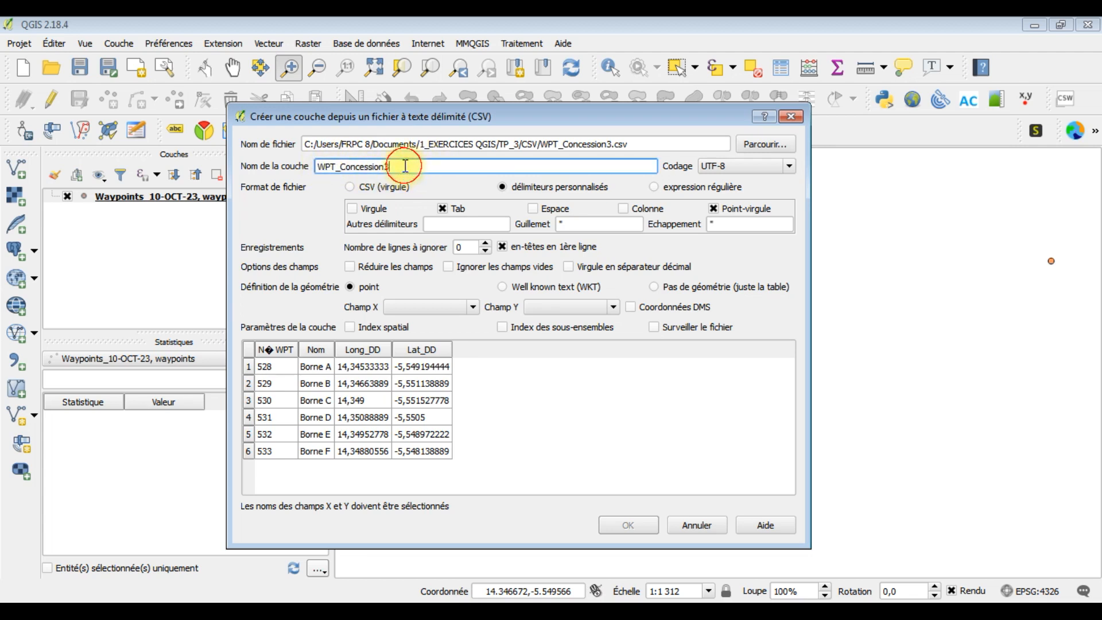
{"action": "type", "text": "_"}
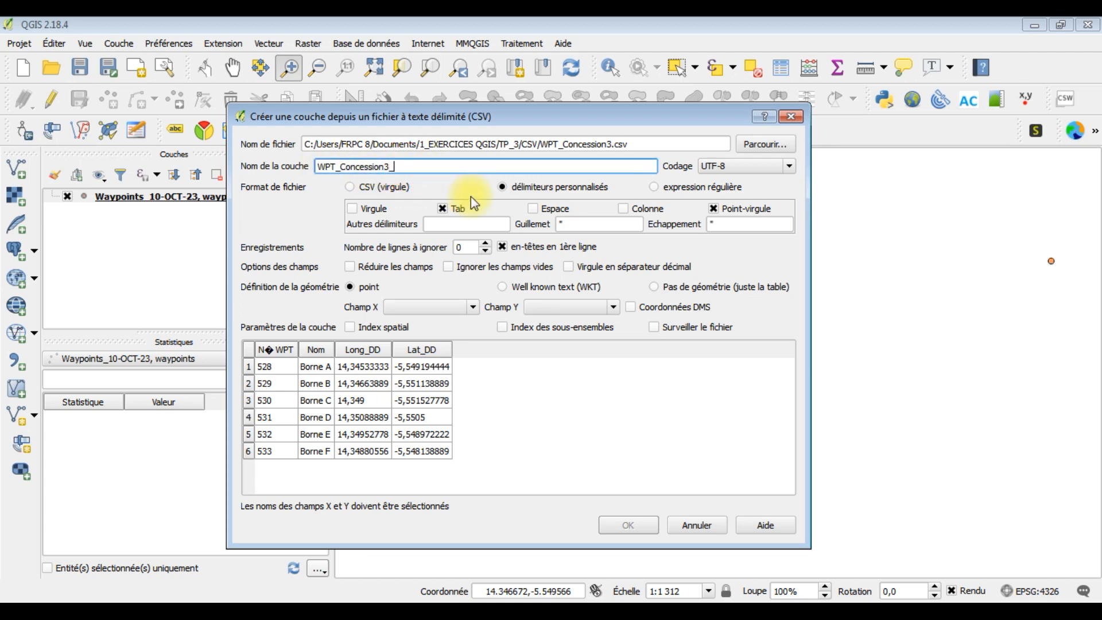
{"action": "type", "text": "csv"}
{"action": "left_click", "coordinate": [481, 313]}
{"action": "left_click", "coordinate": [428, 340]}
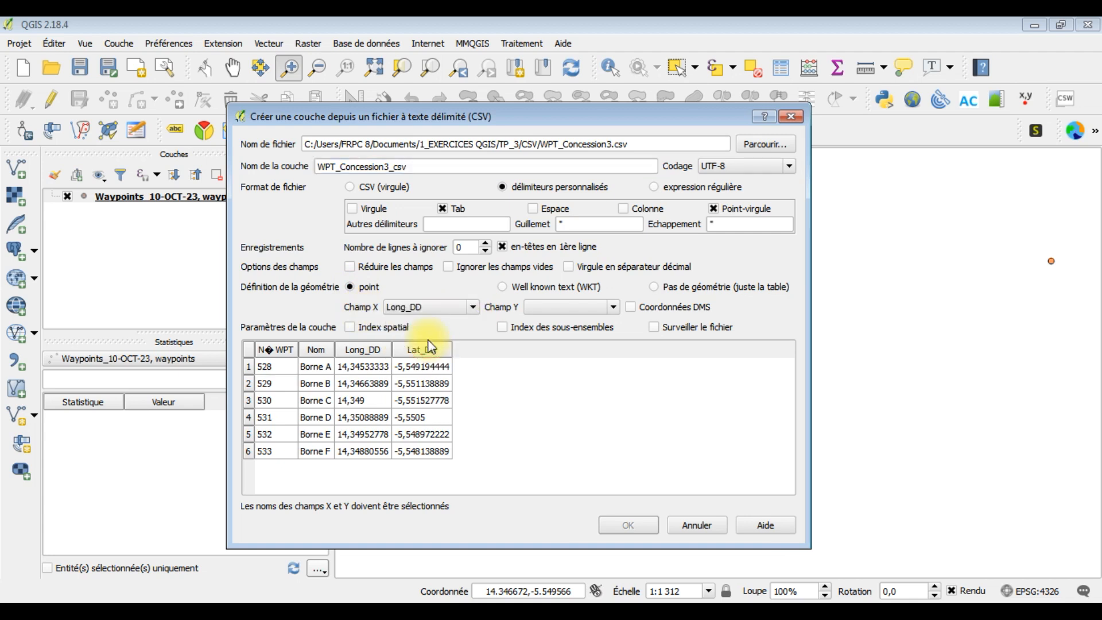
{"action": "left_click", "coordinate": [598, 314]}
{"action": "left_click", "coordinate": [546, 356]}
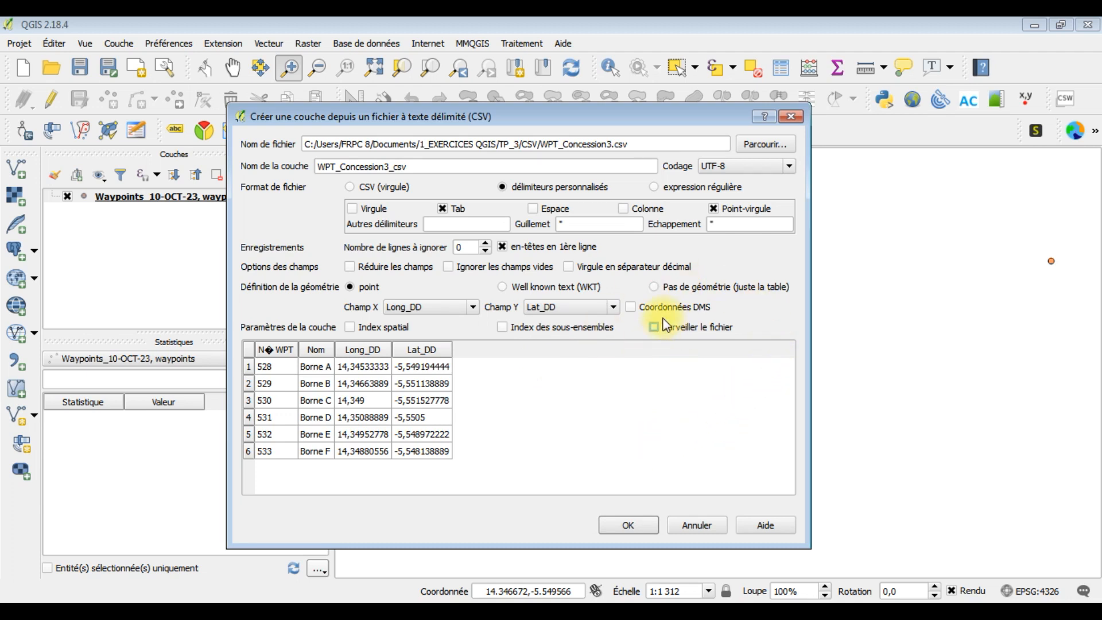
Step: Try the DMS coordinates option and leave it disabled for the decimal-degree fields
{"action": "left_click", "coordinate": [631, 308]}
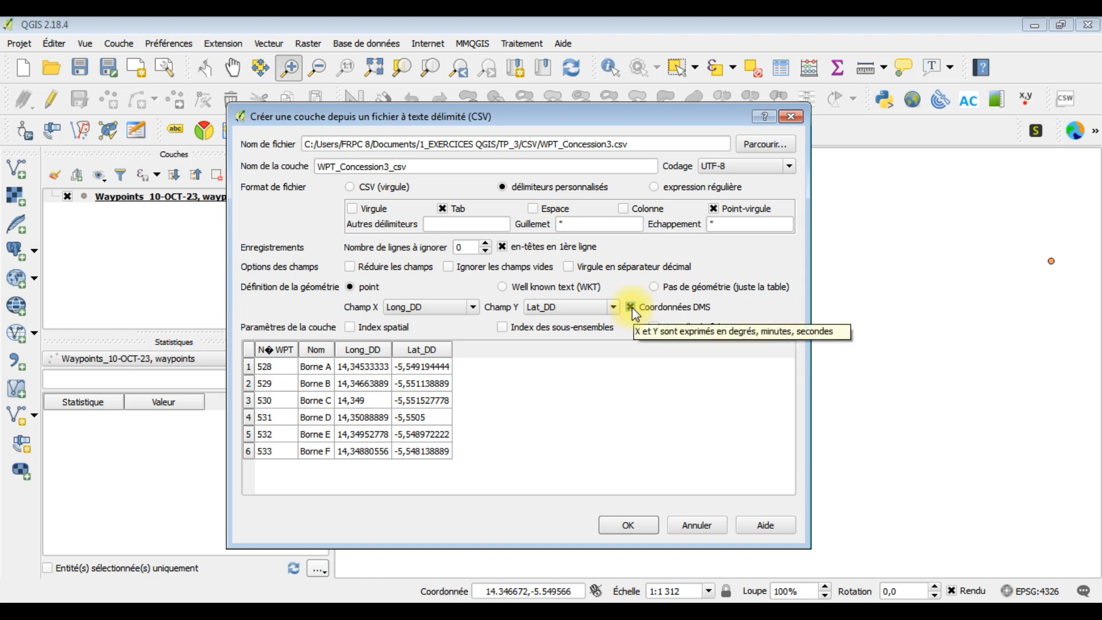
{"action": "left_click", "coordinate": [634, 310]}
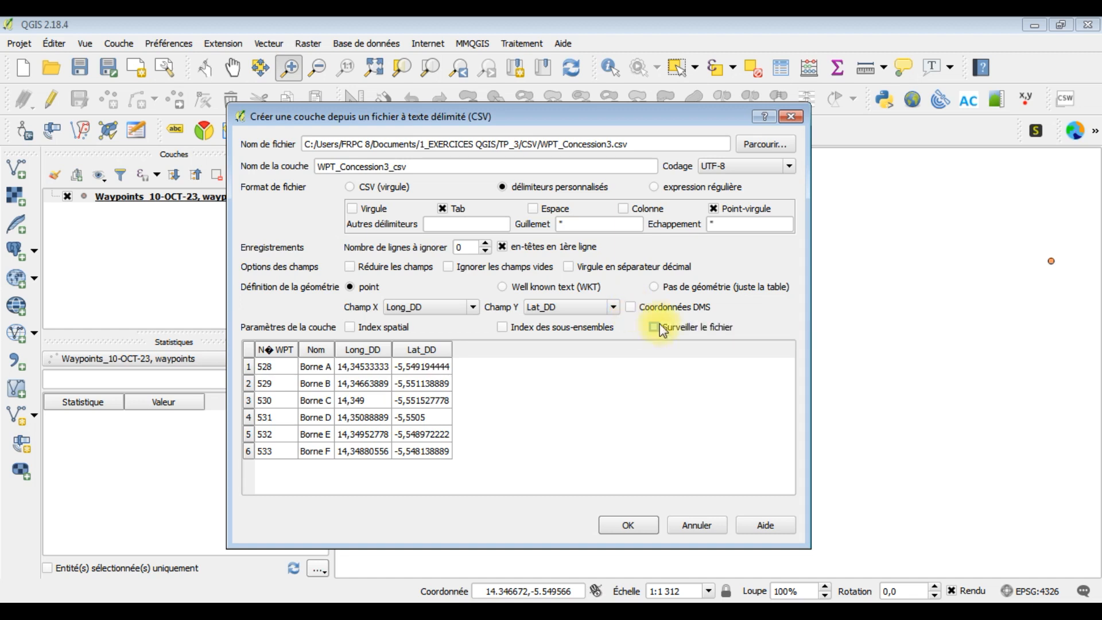
{"action": "left_click", "coordinate": [631, 309]}
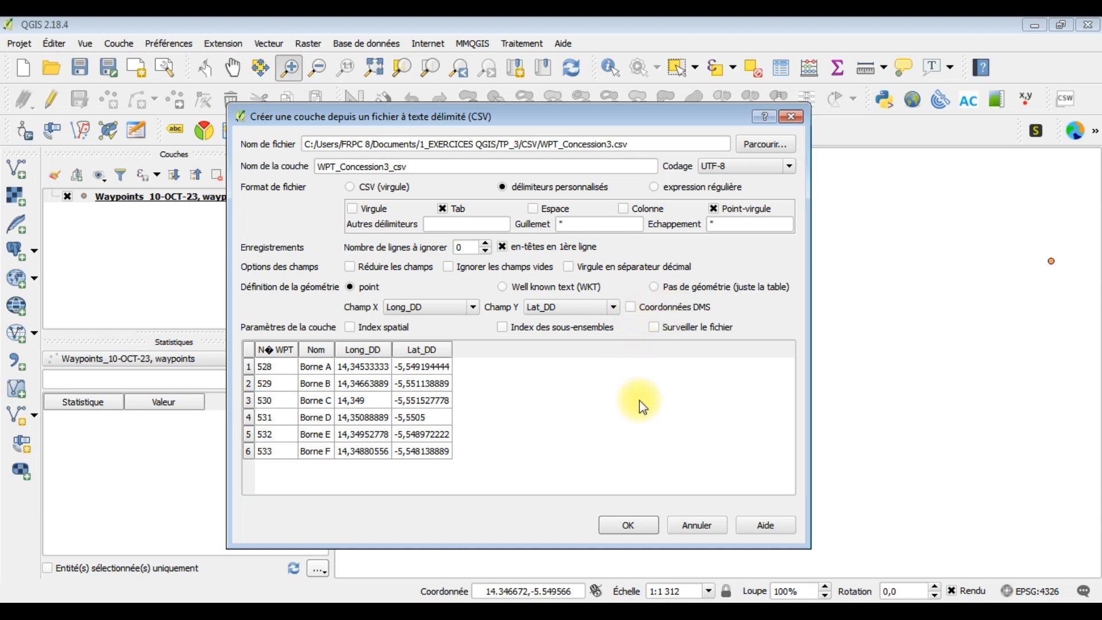
{"action": "left_click", "coordinate": [630, 307]}
{"action": "left_click", "coordinate": [630, 306]}
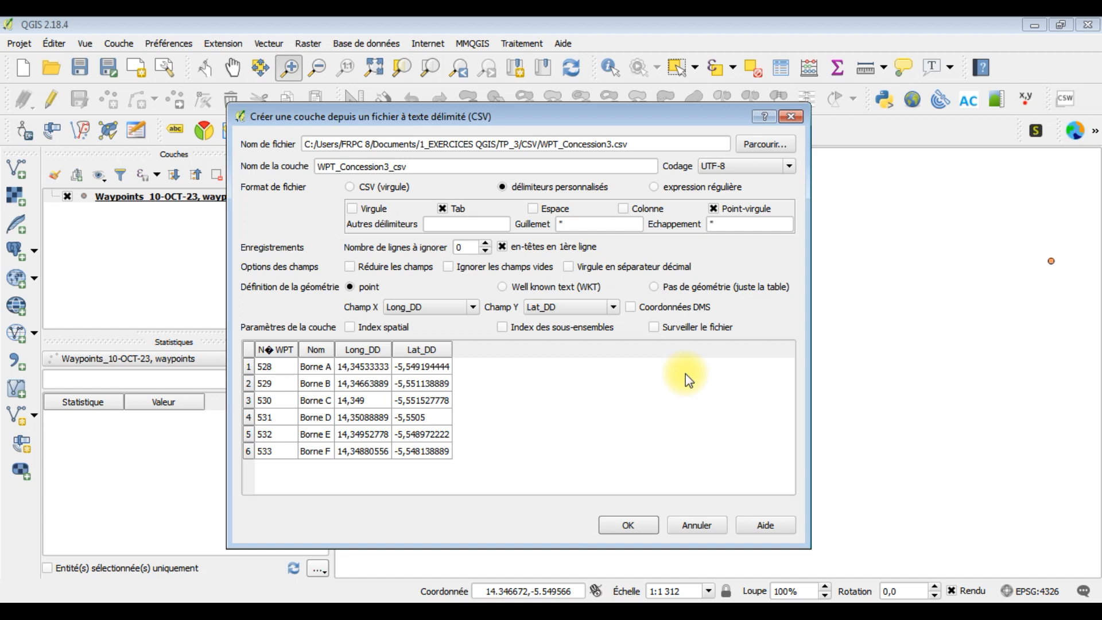
Step: Create the delimited text layer with WGS 84 (EPSG:4326) as its coordinate reference system
{"action": "left_click", "coordinate": [627, 531]}
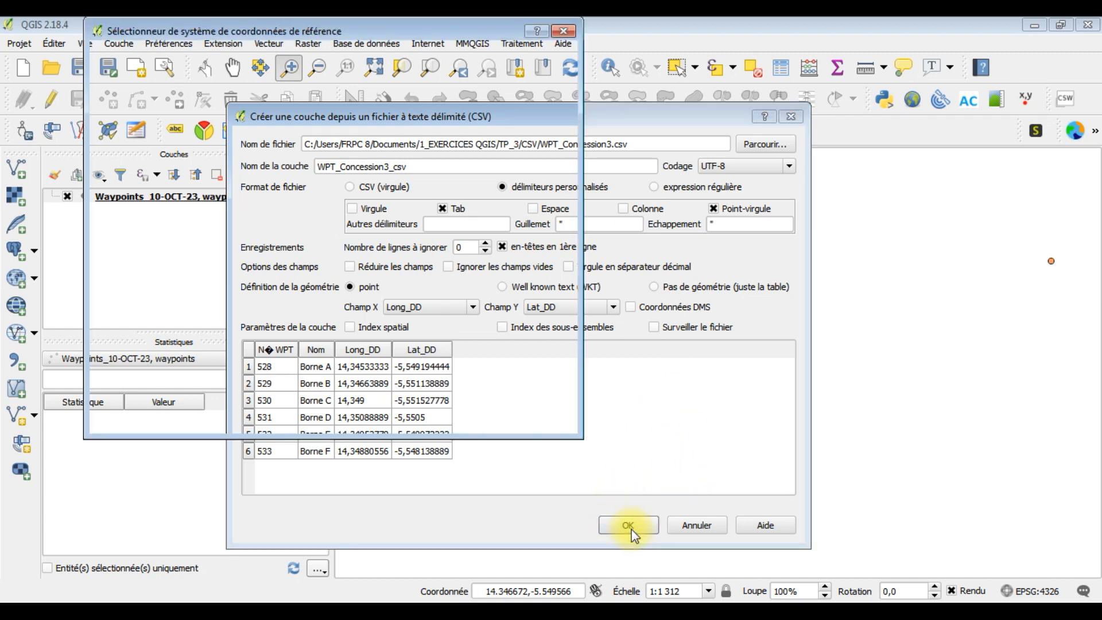
{"action": "left_click", "coordinate": [570, 201]}
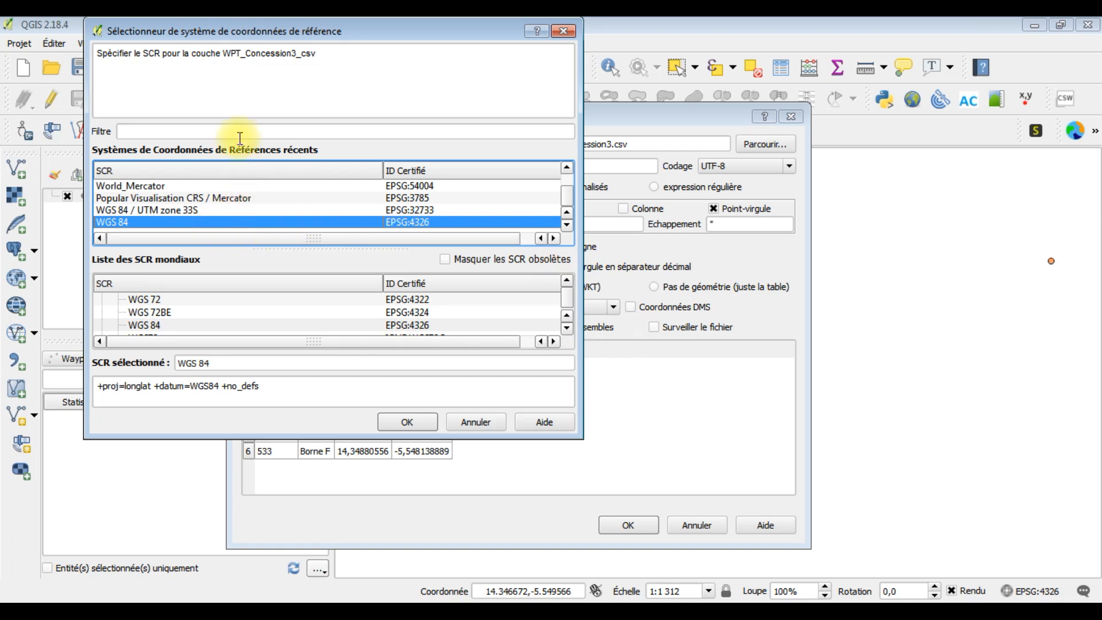
{"action": "double_click", "coordinate": [131, 225]}
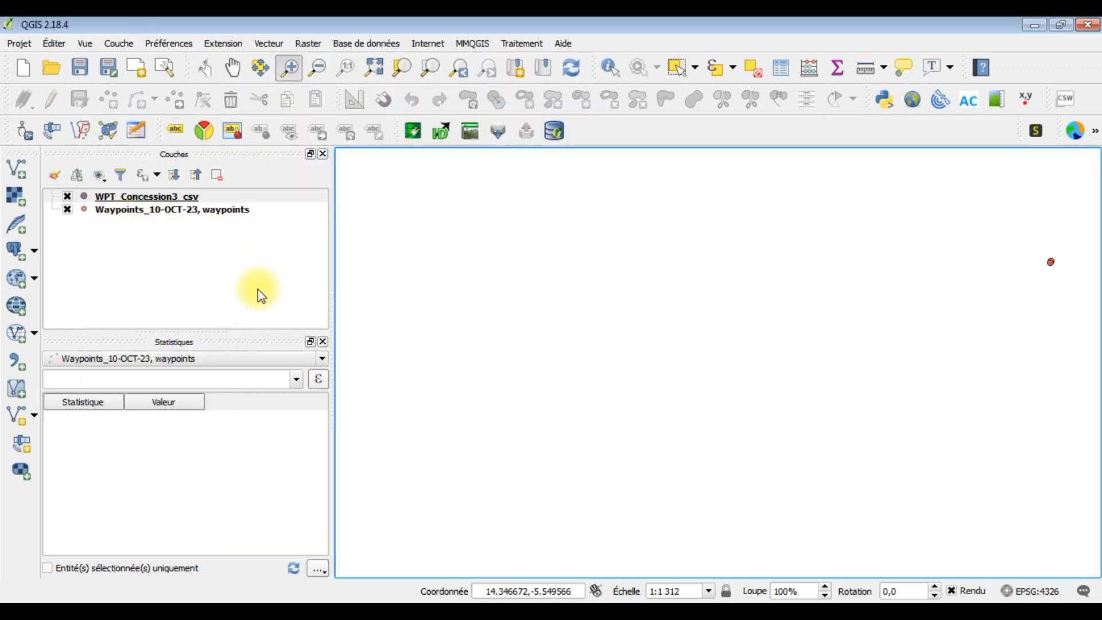
Step: Hide the Waypoints_10-OCT-23, waypoints layer to inspect the WPT_Concession3_csv points on their own
{"action": "right_click", "coordinate": [141, 197]}
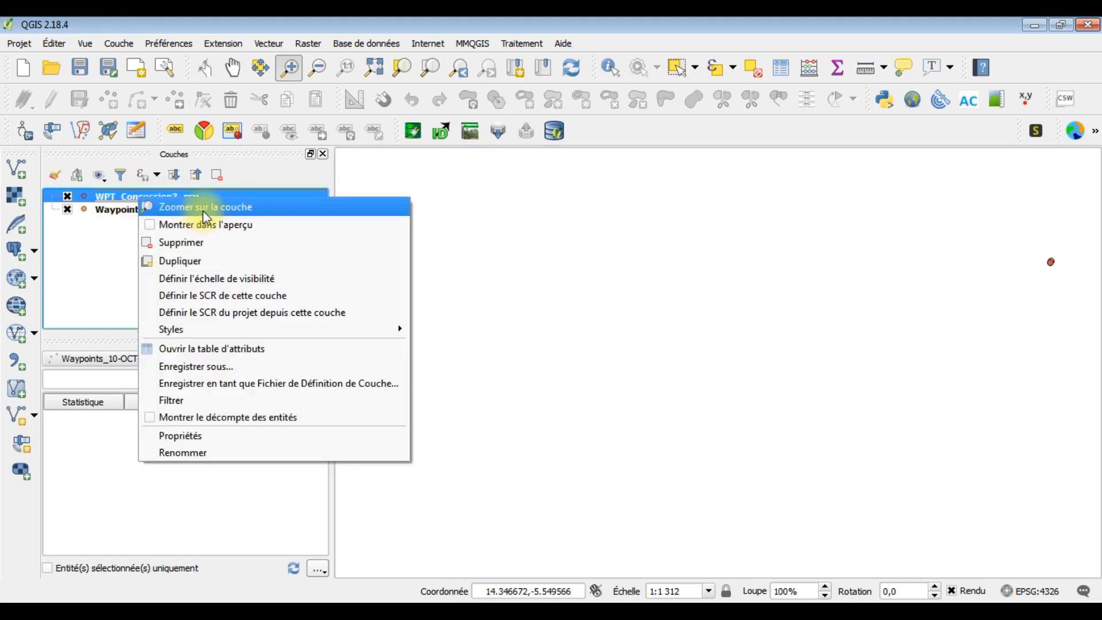
{"action": "left_click", "coordinate": [202, 212]}
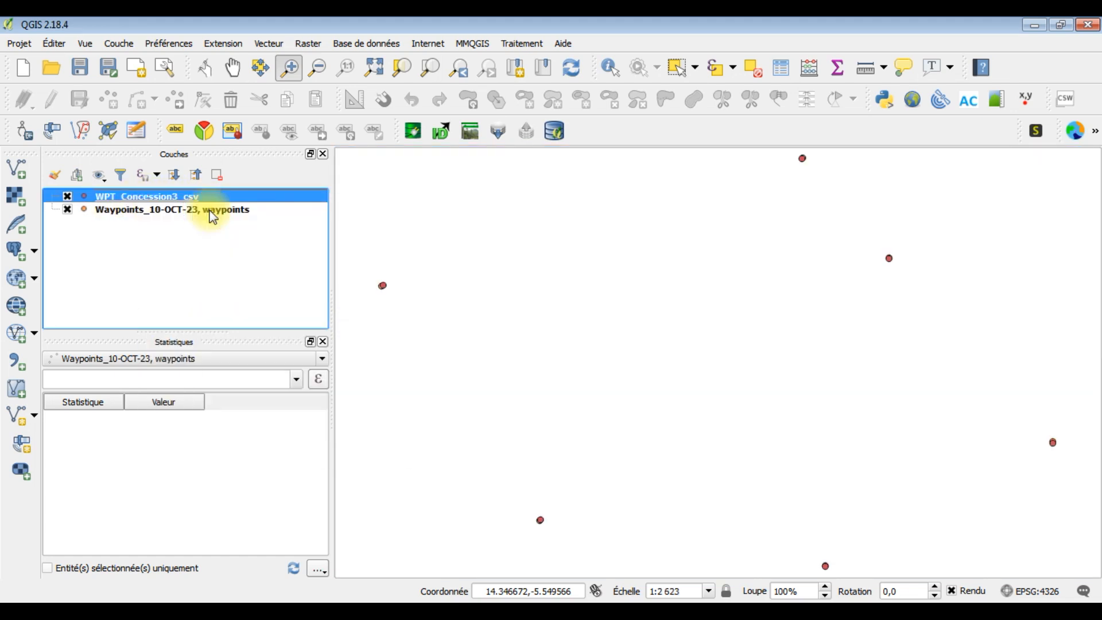
{"action": "left_click", "coordinate": [68, 212]}
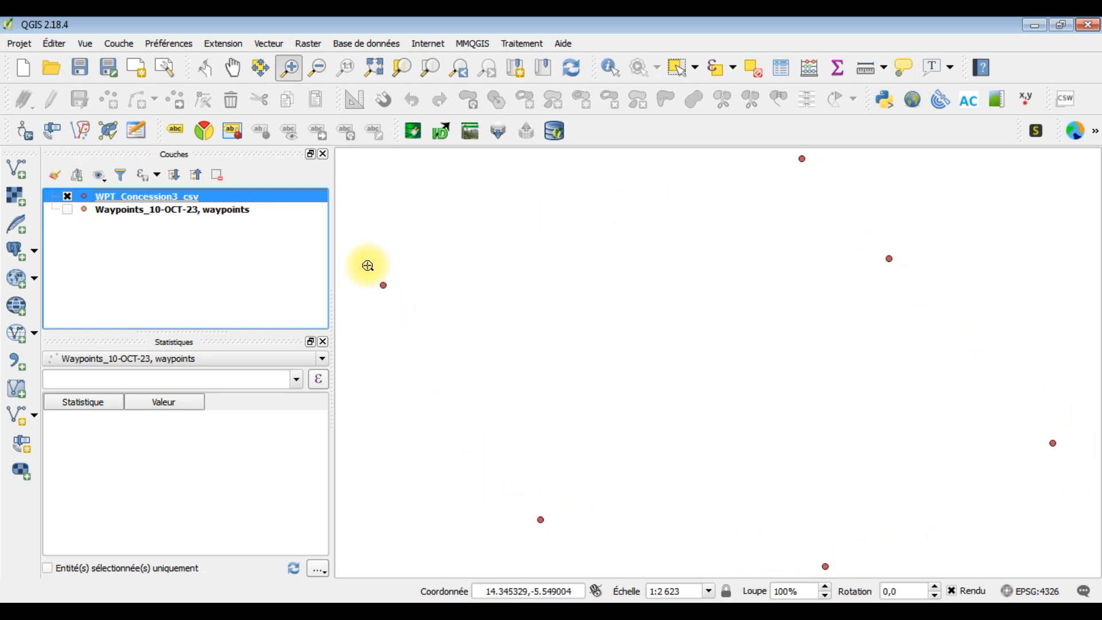
{"action": "key", "text": "ctrl+shift+m"}
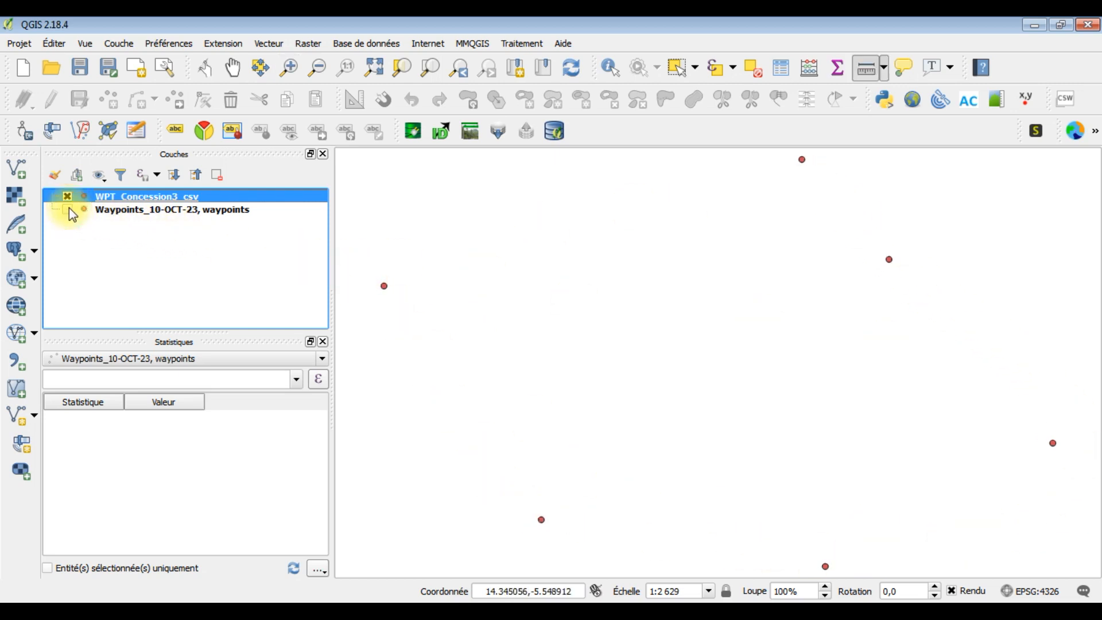
Step: Show the Waypoints_10-OCT-23, waypoints layer again alongside the WPT_Concession3_csv points
{"action": "left_click", "coordinate": [68, 211]}
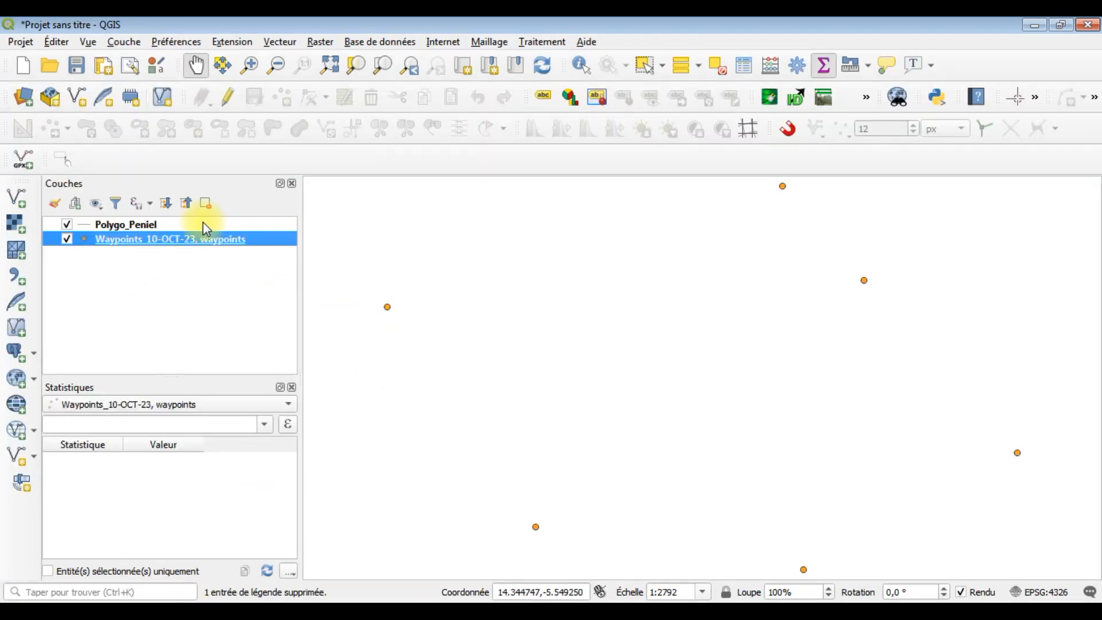
Step: Switch to the newer QGIS and load WPT_Concession3.csv from the TP_3 CSV folder as a delimited text source
{"action": "left_click", "coordinate": [129, 48]}
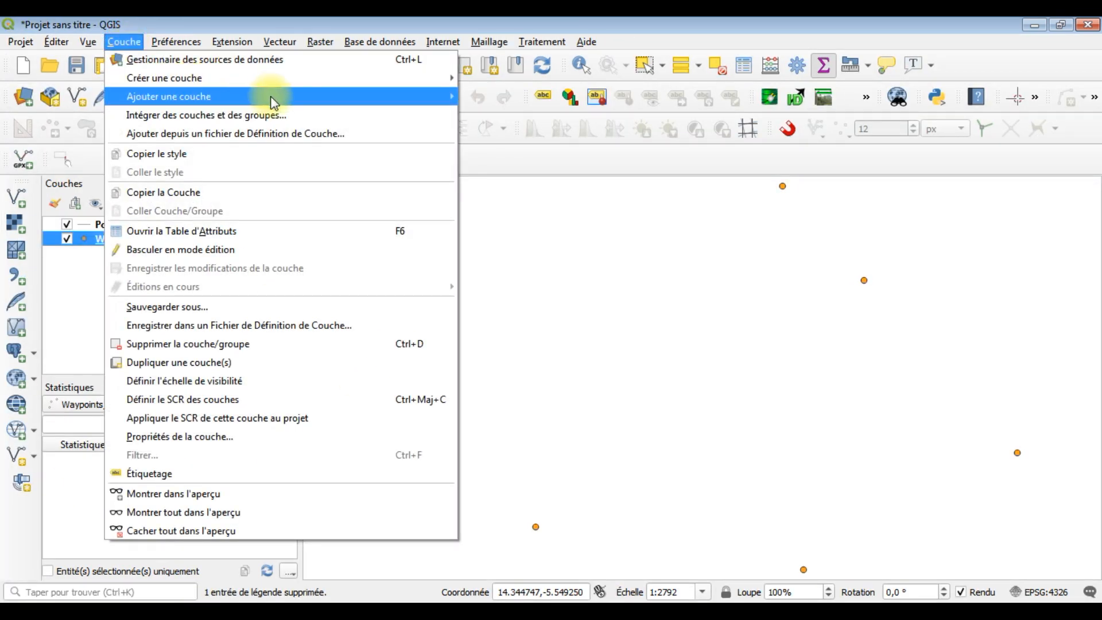
{"action": "mouse_move", "coordinate": [425, 104]}
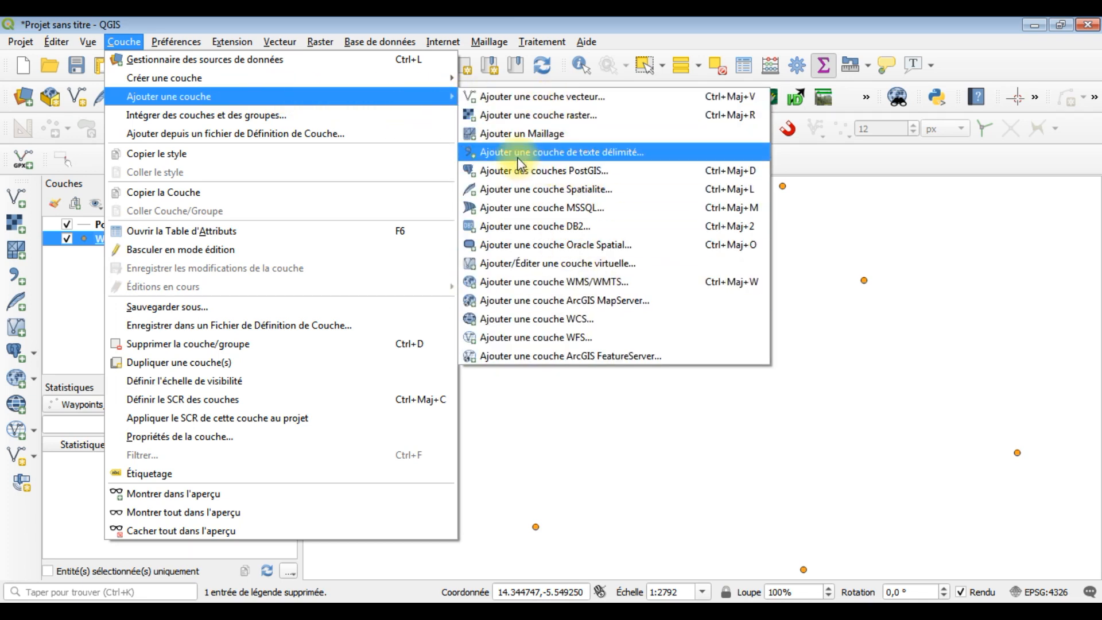
{"action": "left_click", "coordinate": [618, 153]}
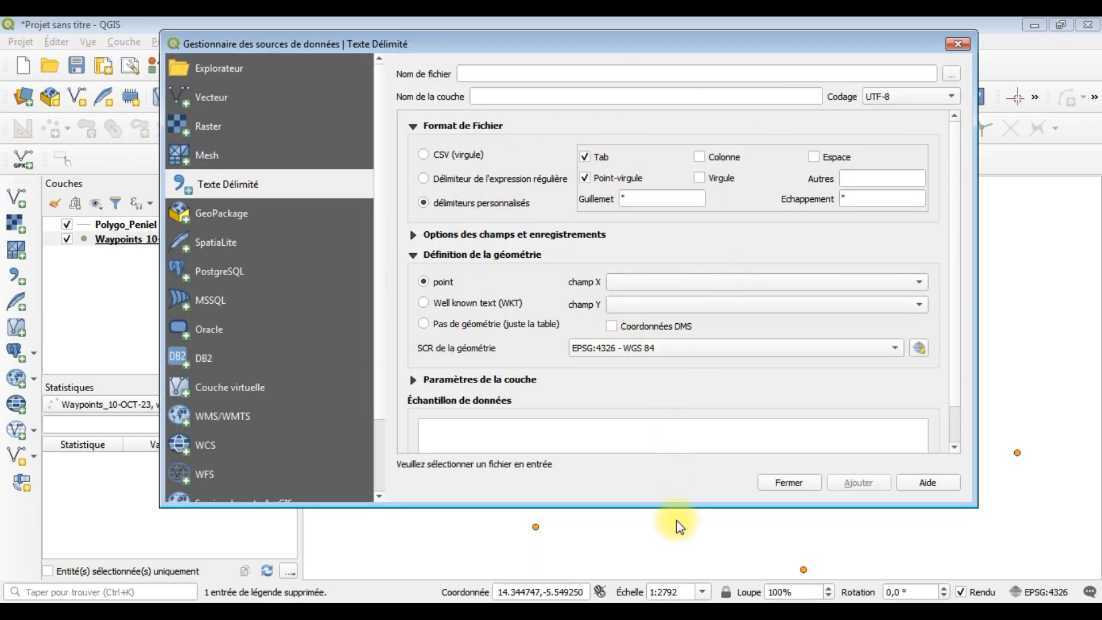
{"action": "mouse_move", "coordinate": [678, 508]}
{"action": "left_mouse_down"}
{"action": "mouse_move", "coordinate": [696, 566]}
{"action": "mouse_move", "coordinate": [689, 525]}
{"action": "left_mouse_up"}
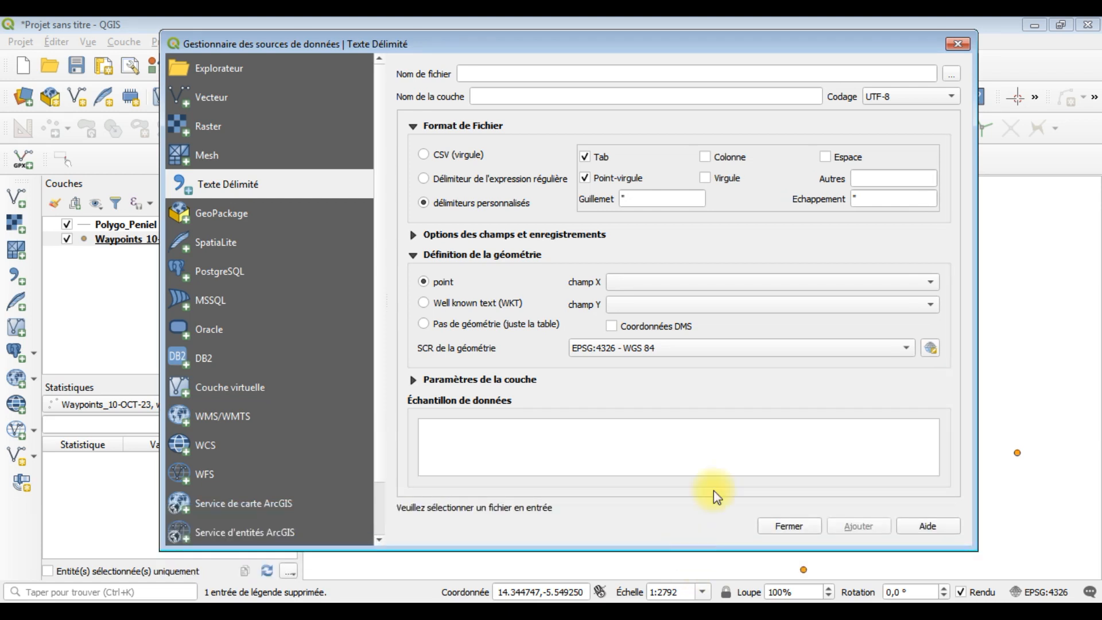
{"action": "left_click", "coordinate": [951, 74]}
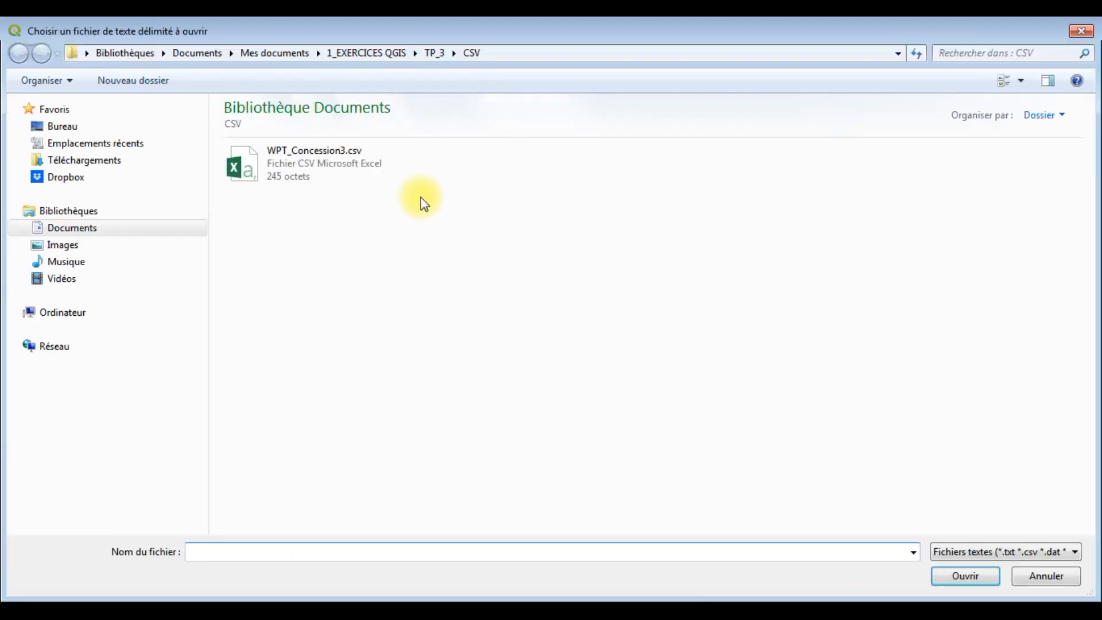
{"action": "double_click", "coordinate": [298, 170]}
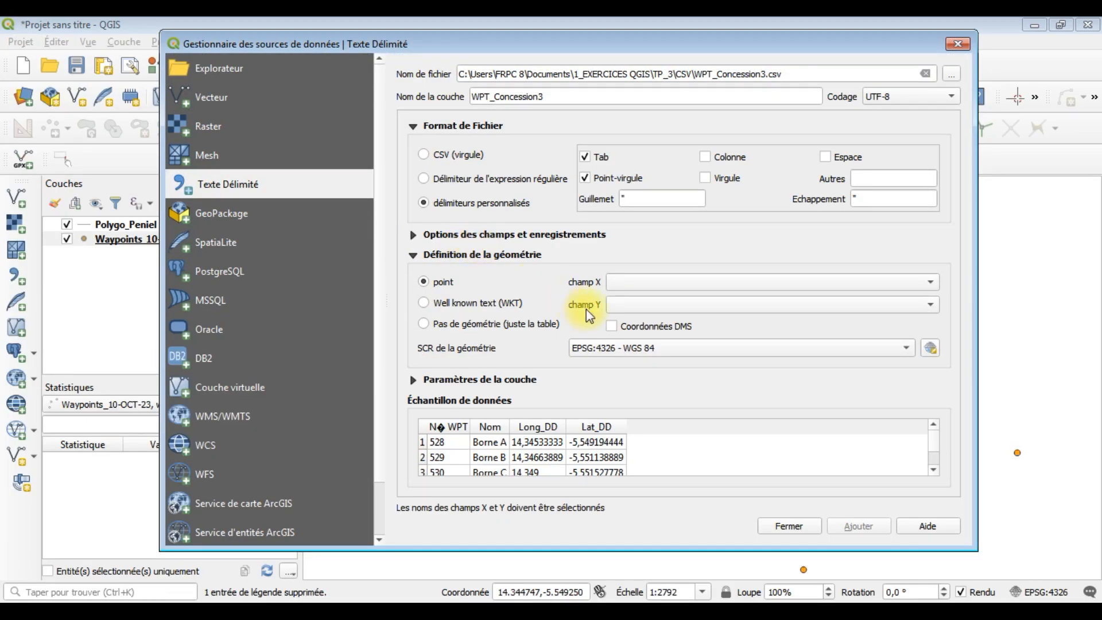
Step: Name the layer WPT_Concession3_csv and assign Long_DD as the X field and Lat_DD as the Y field
{"action": "left_click", "coordinate": [565, 98]}
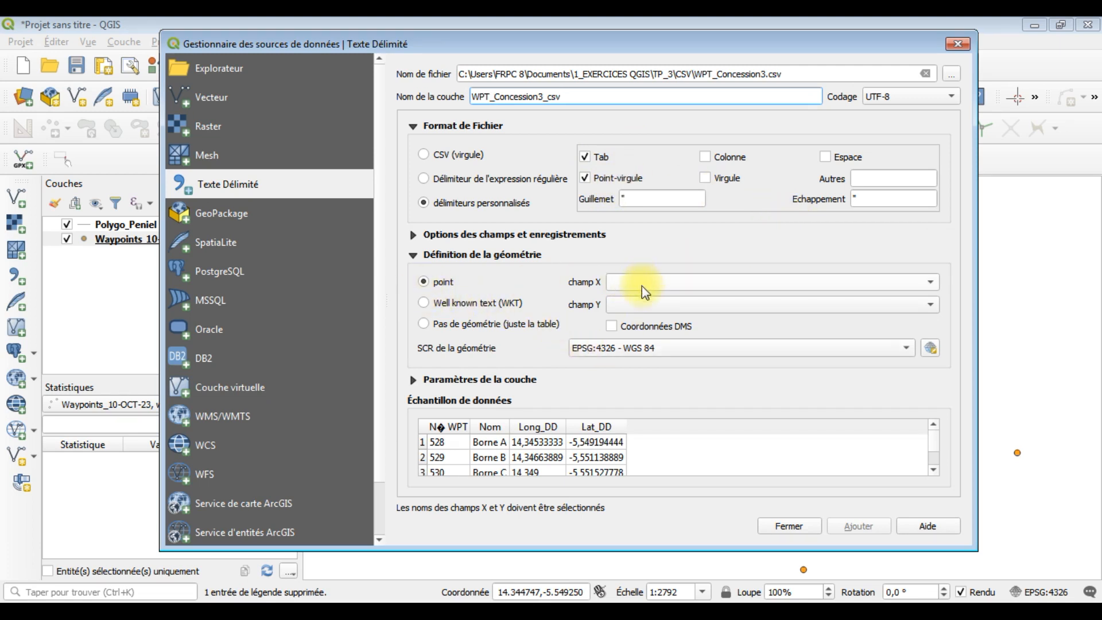
{"action": "scroll", "coordinate": [629, 283], "scroll_direction": "down", "scroll_amount": 3}
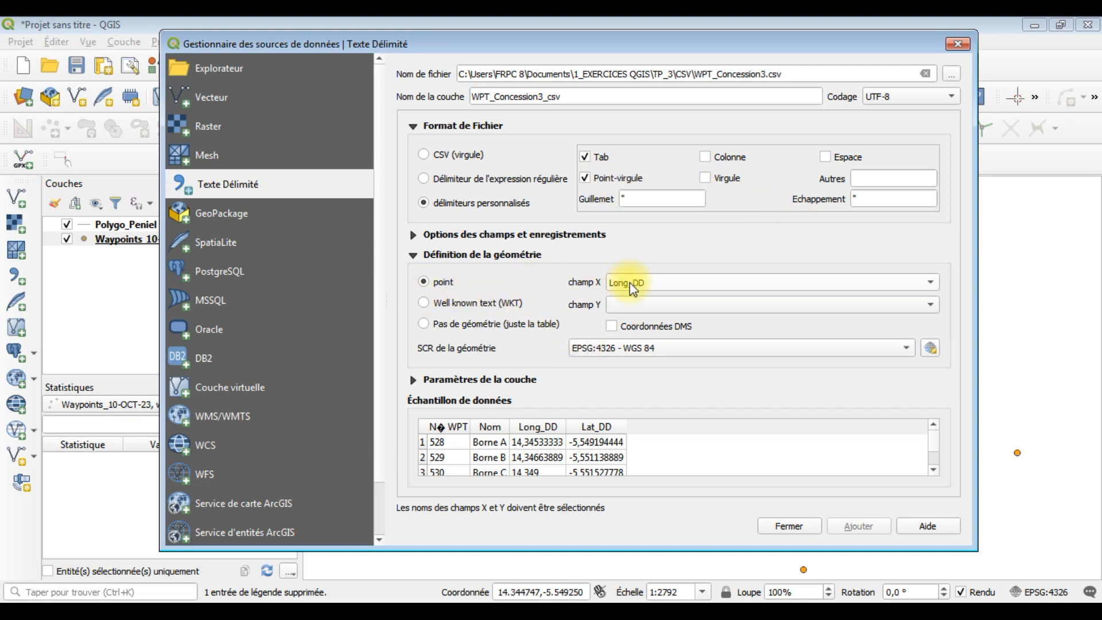
{"action": "left_click", "coordinate": [646, 310]}
{"action": "left_click", "coordinate": [636, 356]}
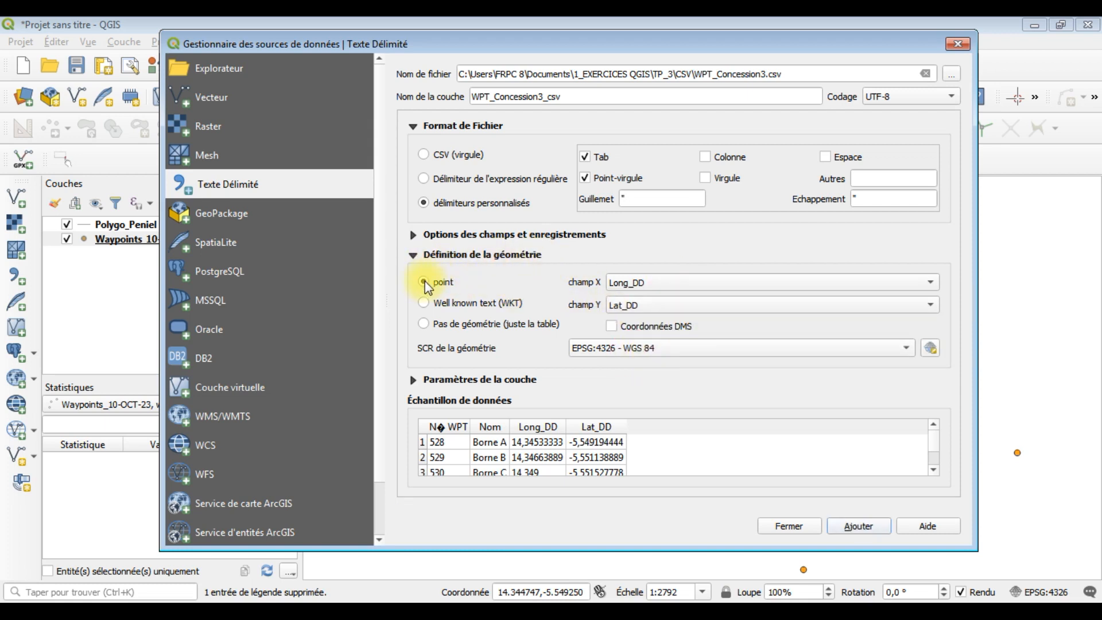
Step: Check the field and record options and add the delimited text point layer to the project with EPSG:4326 - WGS 84
{"action": "left_click", "coordinate": [417, 236]}
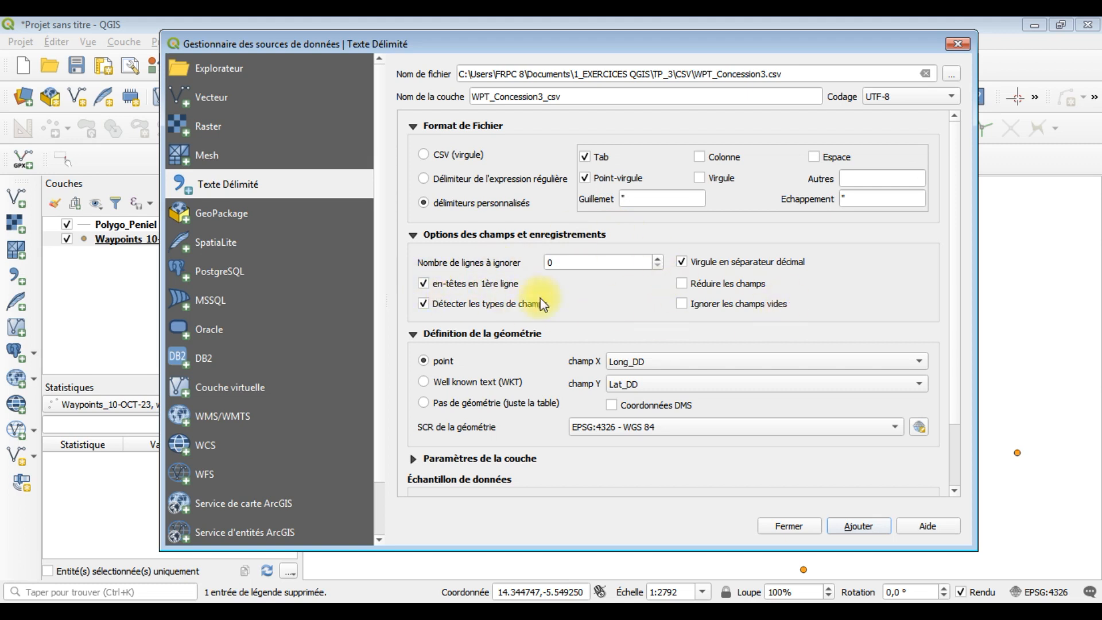
{"action": "left_click", "coordinate": [415, 236]}
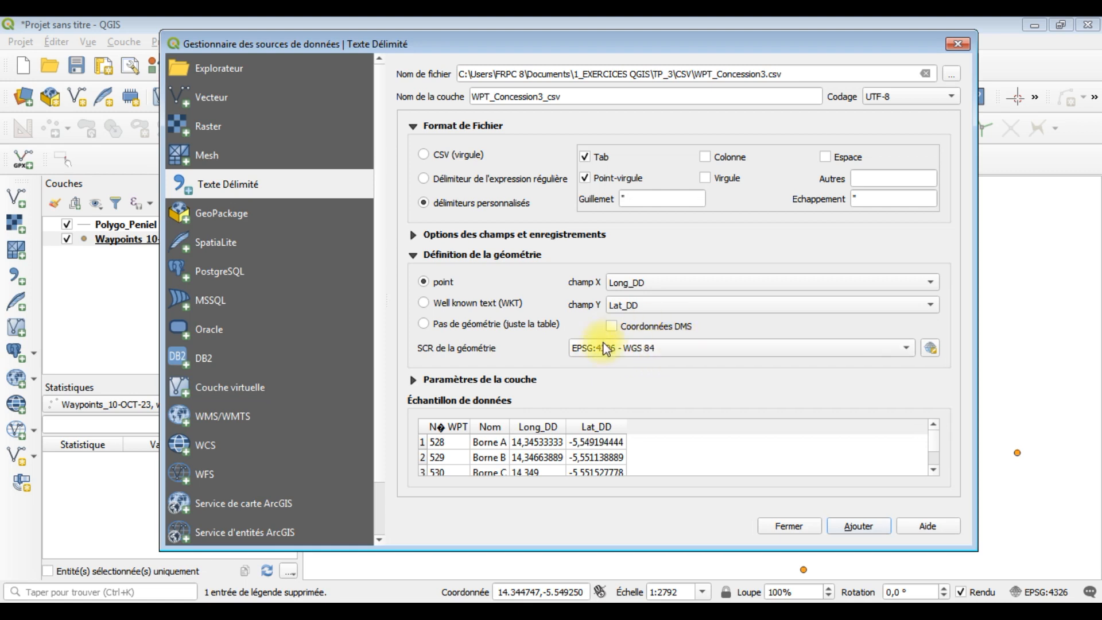
{"action": "left_click", "coordinate": [860, 526]}
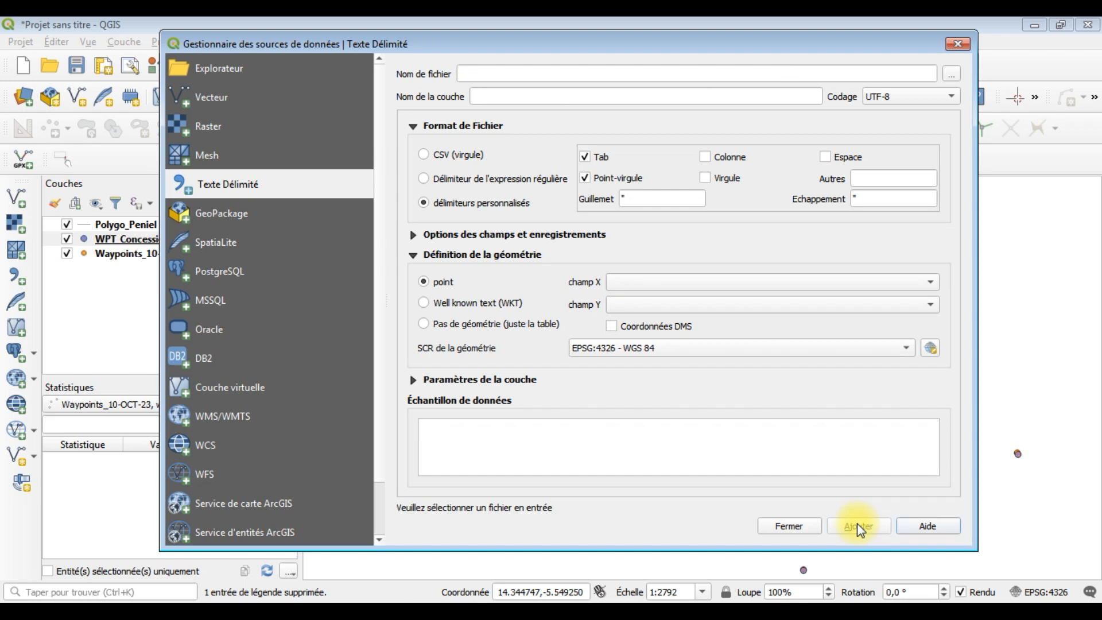
{"action": "left_click", "coordinate": [790, 526]}
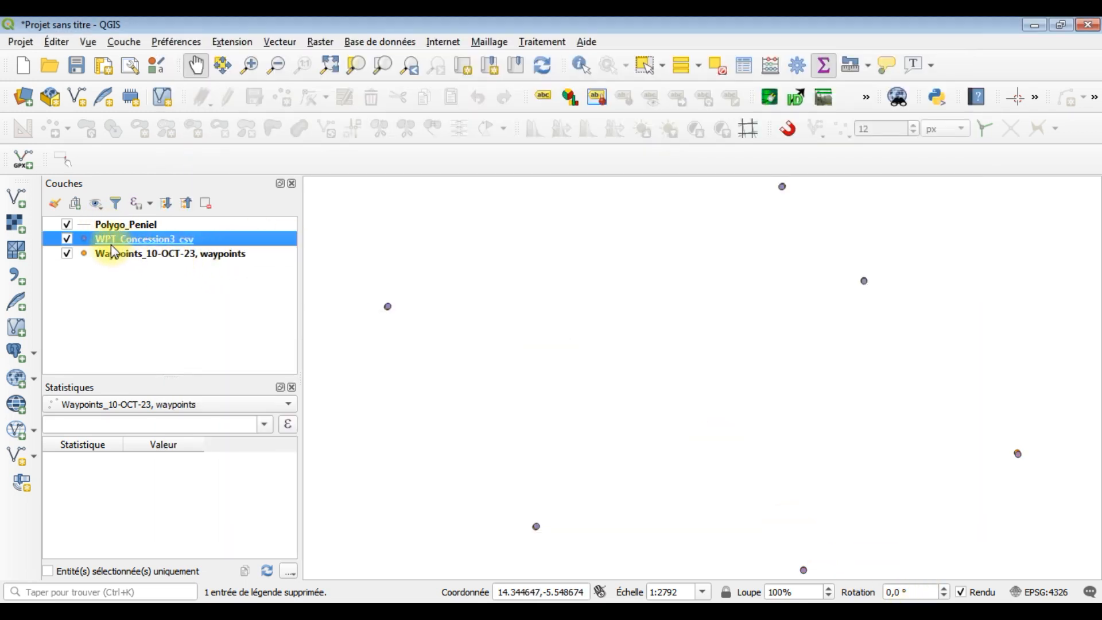
Step: Hide the Polygo_Peniel layer and toggle the Waypoints_10-OCT-23, waypoints layer off and on to compare it with WPT_Concession3_csv
{"action": "left_click", "coordinate": [67, 224]}
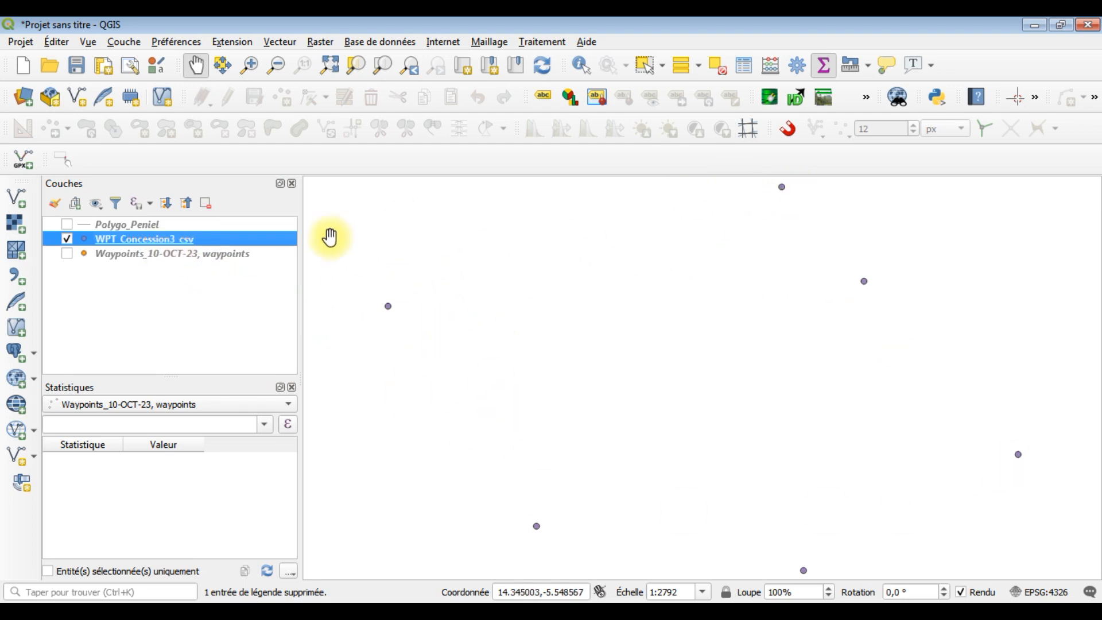
{"action": "left_click", "coordinate": [67, 255]}
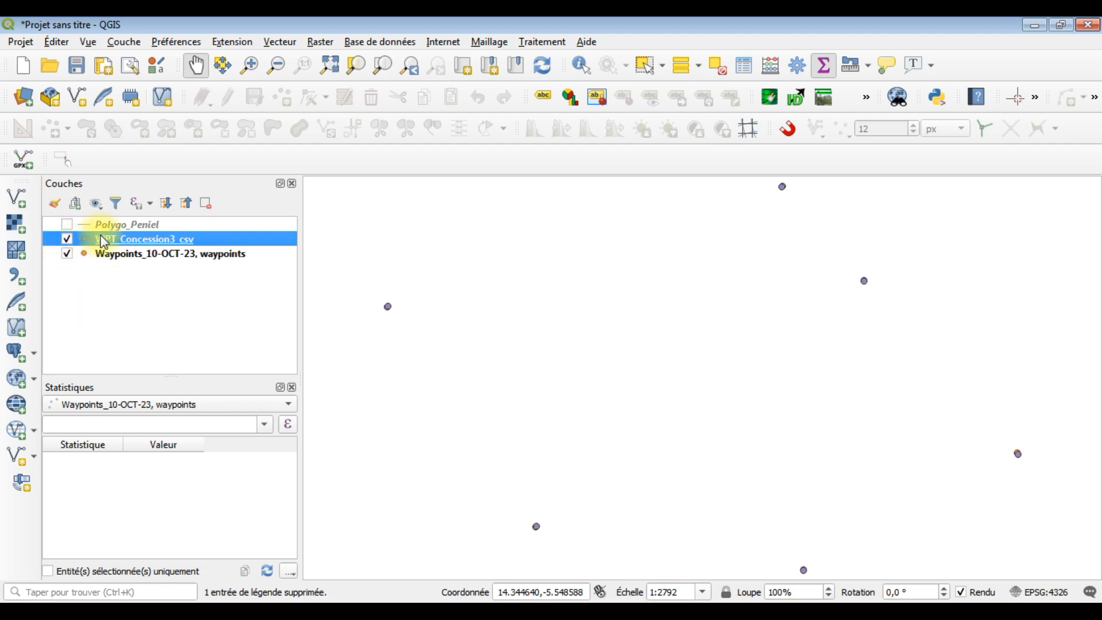